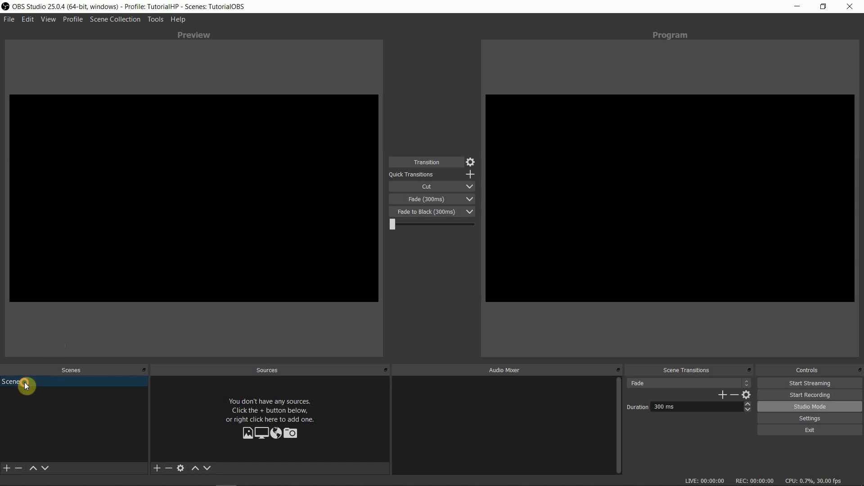
- Rename the existing scene to Scene01
right_click(21, 383)
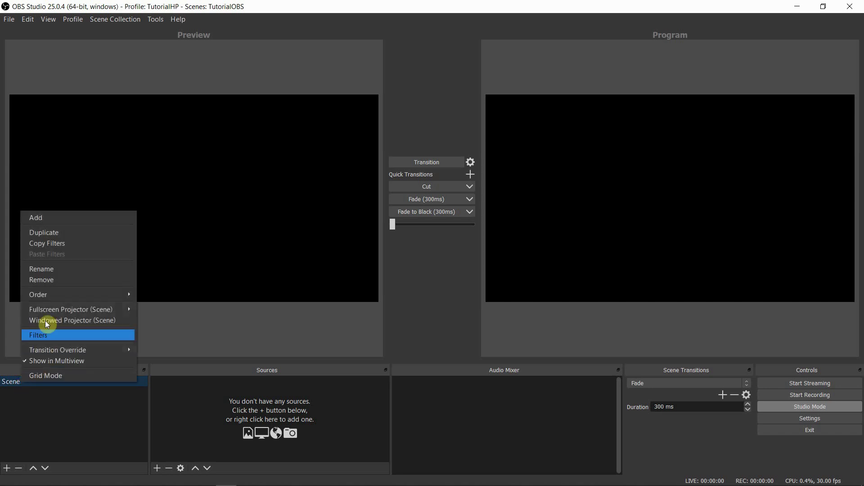
left_click(50, 269)
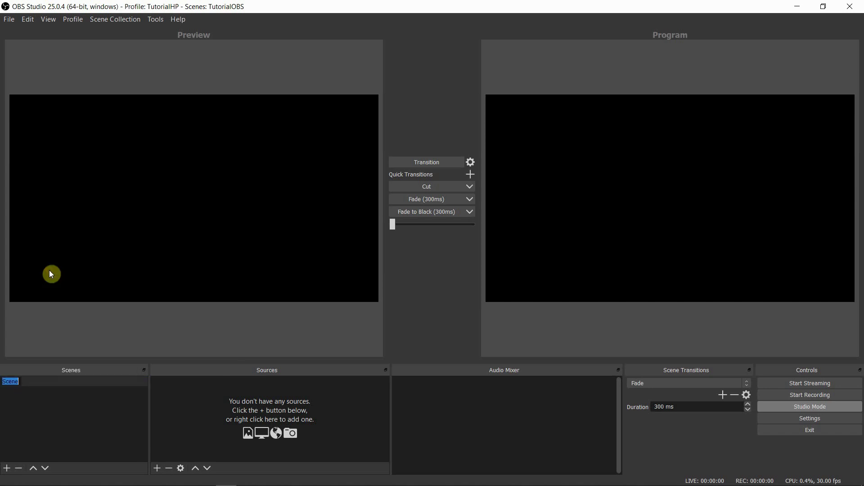
left_click(22, 380)
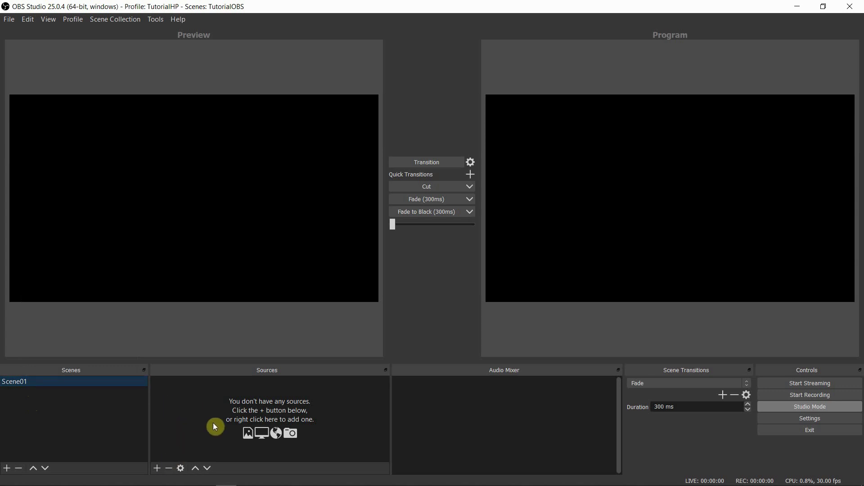
- Add a new Audio Input Capture source named "Mic Laptop" to Scene01
left_click(156, 469)
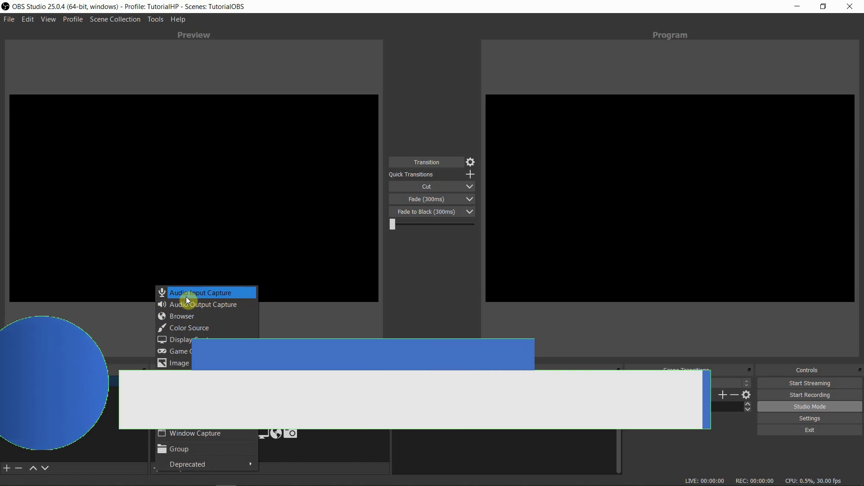
left_click(187, 295)
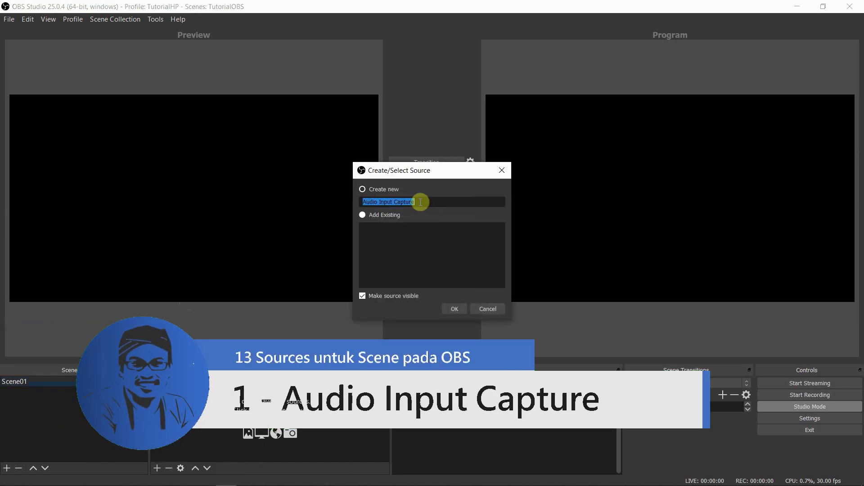
type("M")
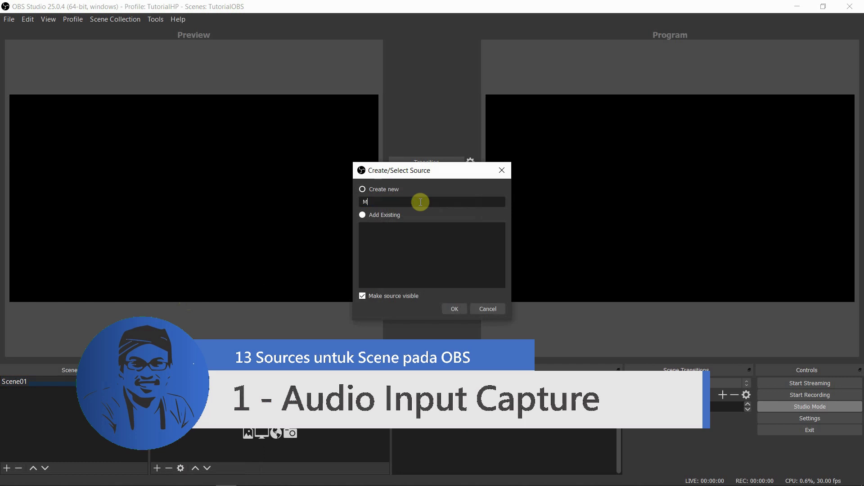
type("ic")
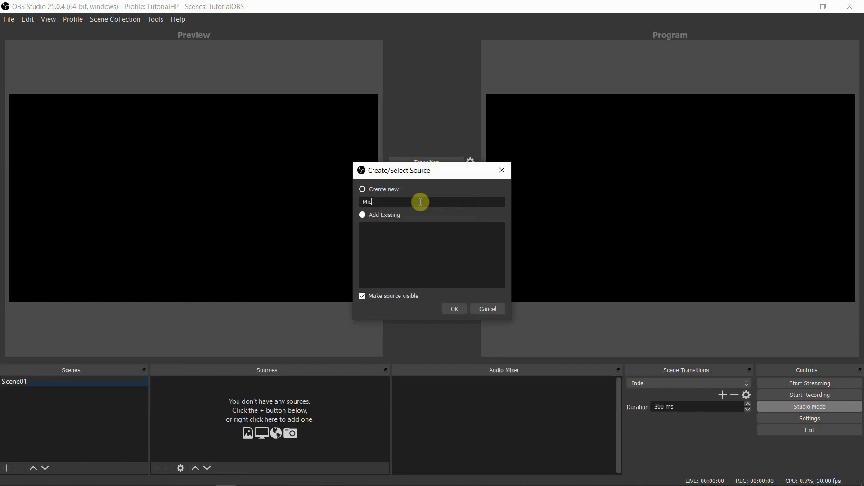
type("rK")
key("BackSpace")
type("Laptop")
left_click(451, 310)
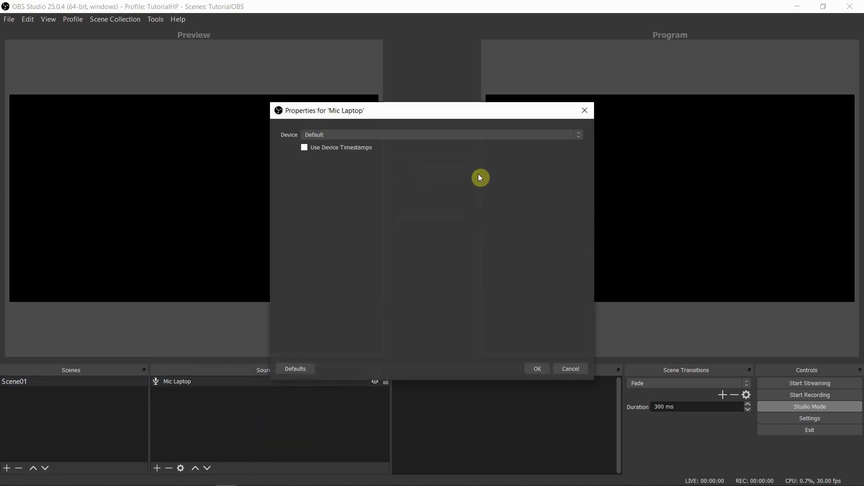
- Set the Mic Laptop source's device to Microphone (Realtek High Definition Audio) and accept its properties
left_click(415, 135)
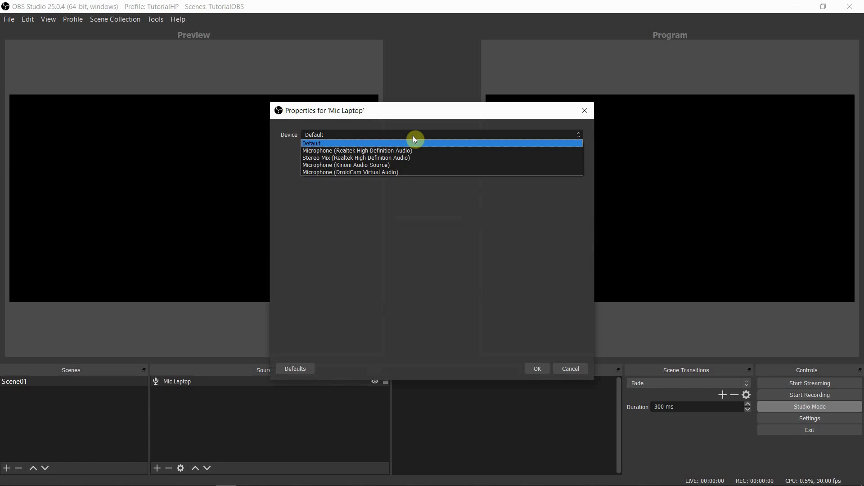
left_click(373, 152)
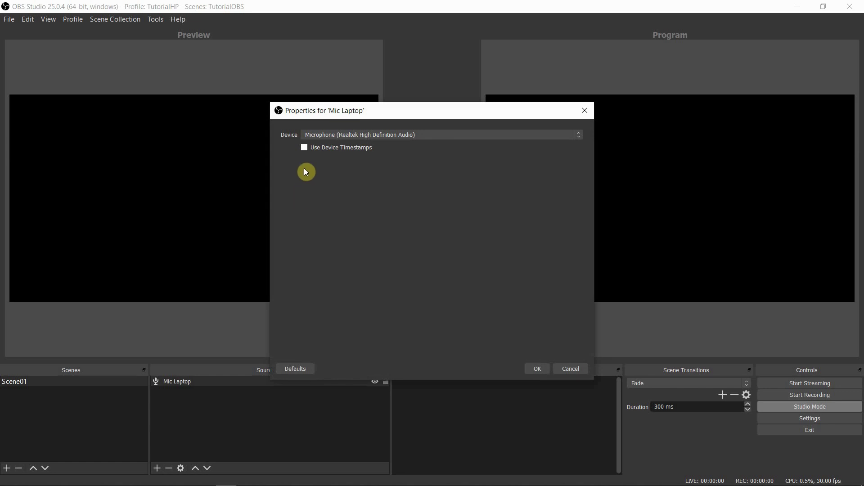
left_click(537, 369)
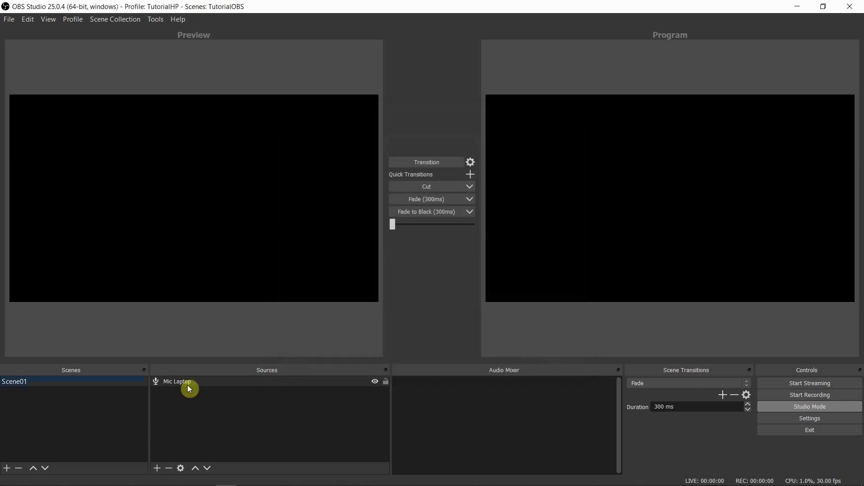
left_click(160, 468)
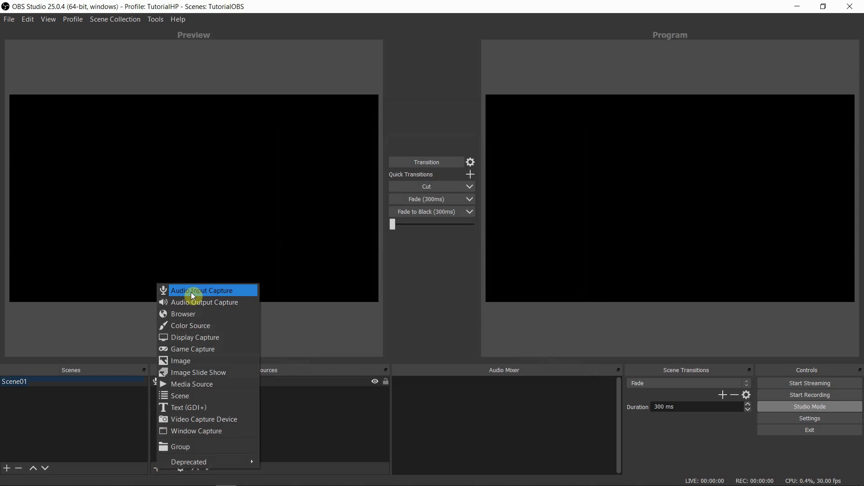
left_click(299, 411)
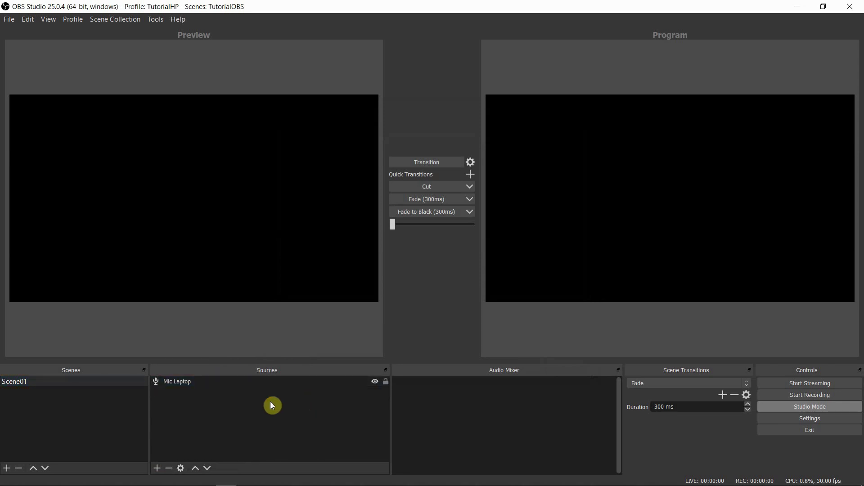
- Add a Noise Suppression audio filter with its default name to the Mic Laptop source
right_click(190, 383)
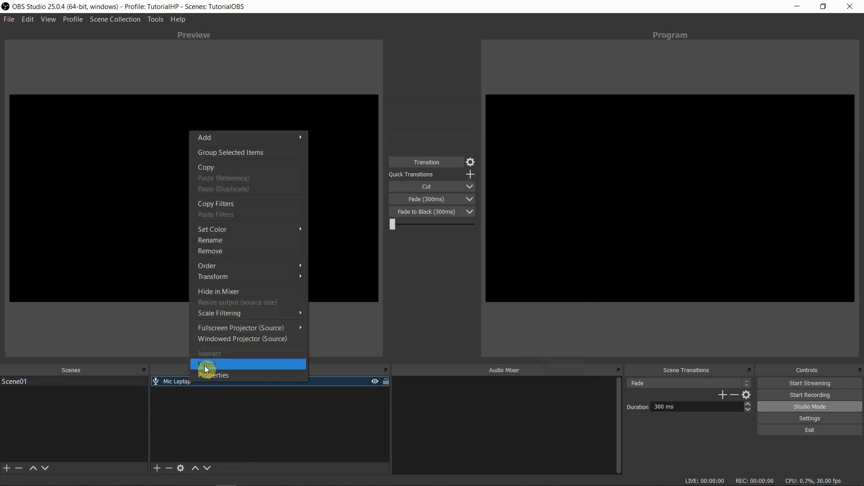
right_click(175, 380)
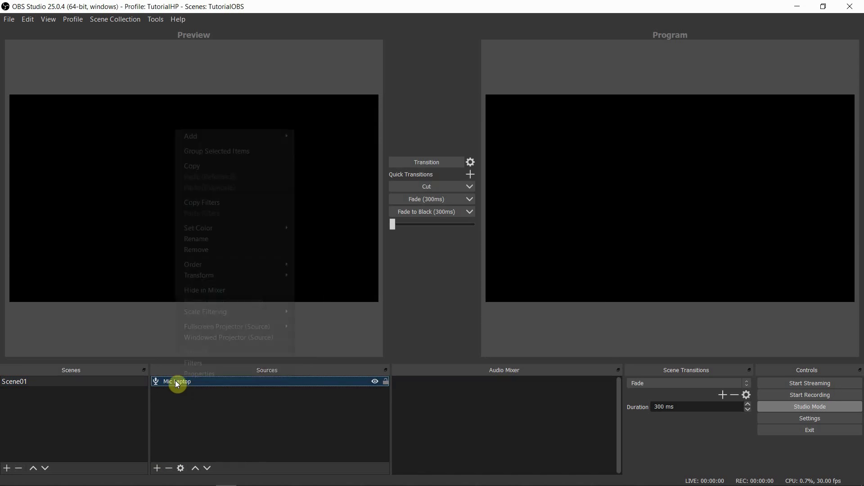
right_click(175, 380)
right_click(174, 380)
left_click(183, 362)
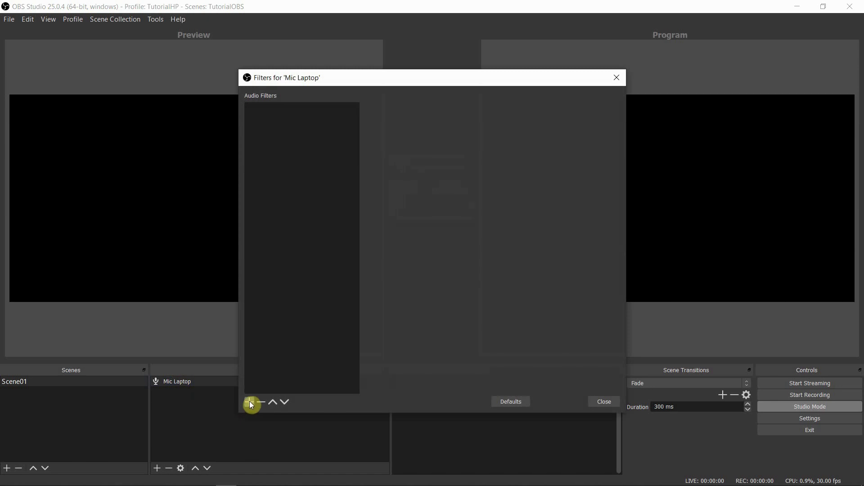
left_click(249, 402)
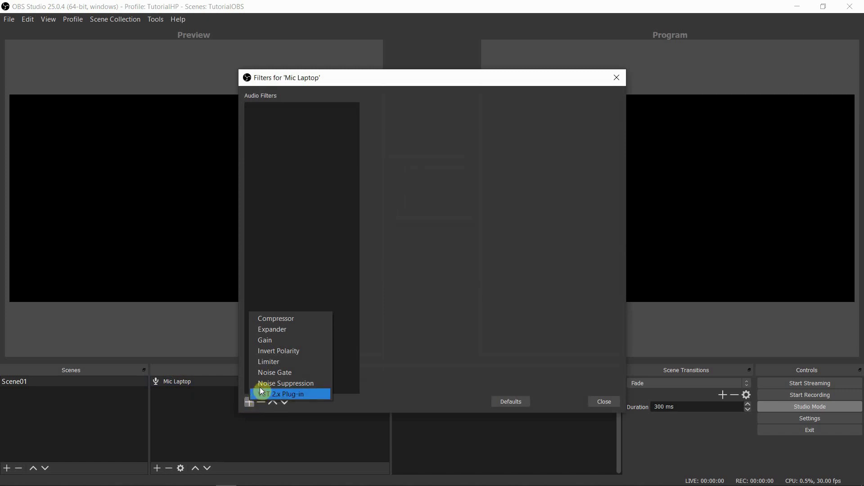
left_click(263, 385)
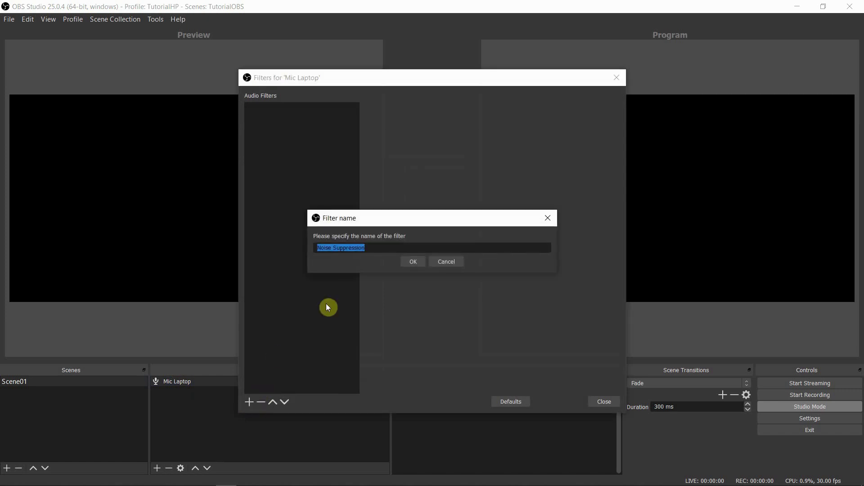
left_click(411, 263)
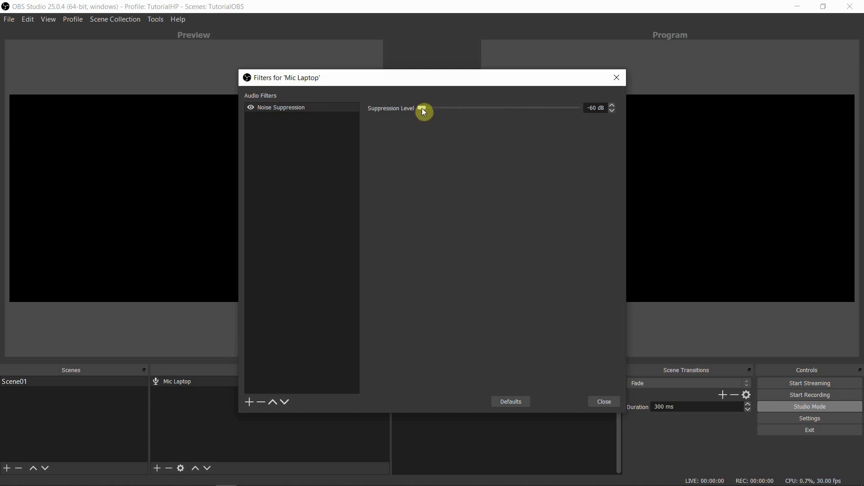
- Try the noise suppression level at 0 dB, set it back to -60 dB and close the filters
left_click_drag(423, 109, 576, 113)
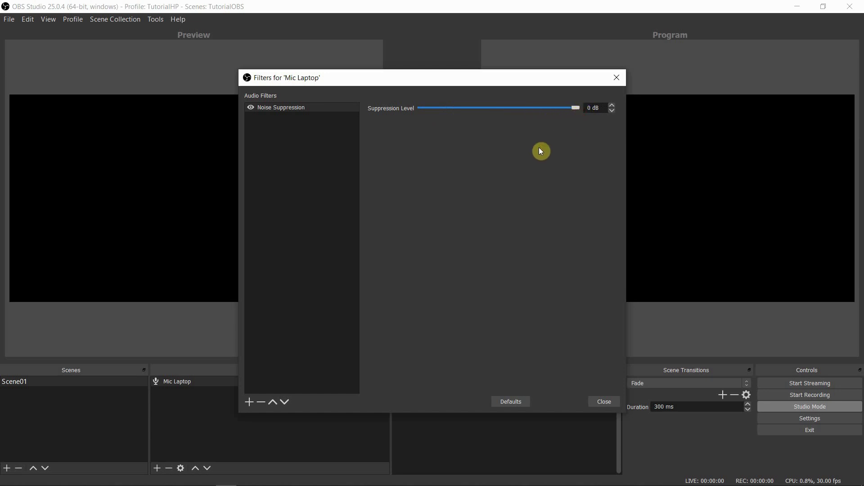
left_click_drag(576, 108, 433, 116)
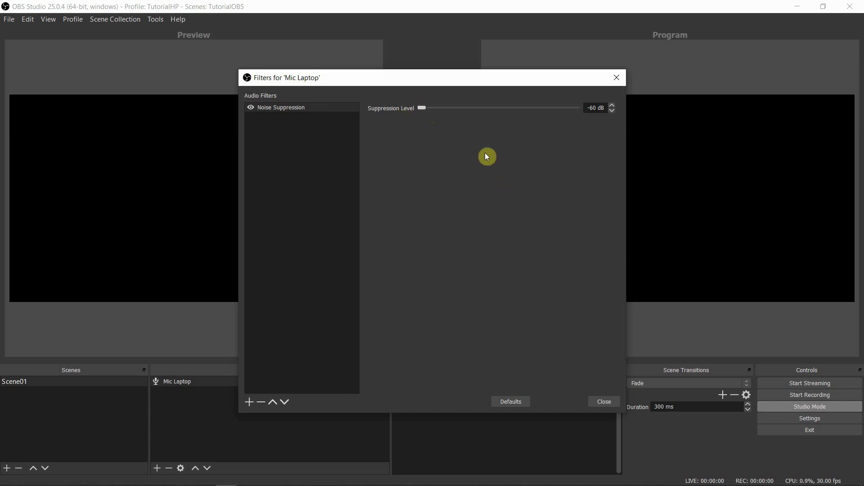
left_click(599, 402)
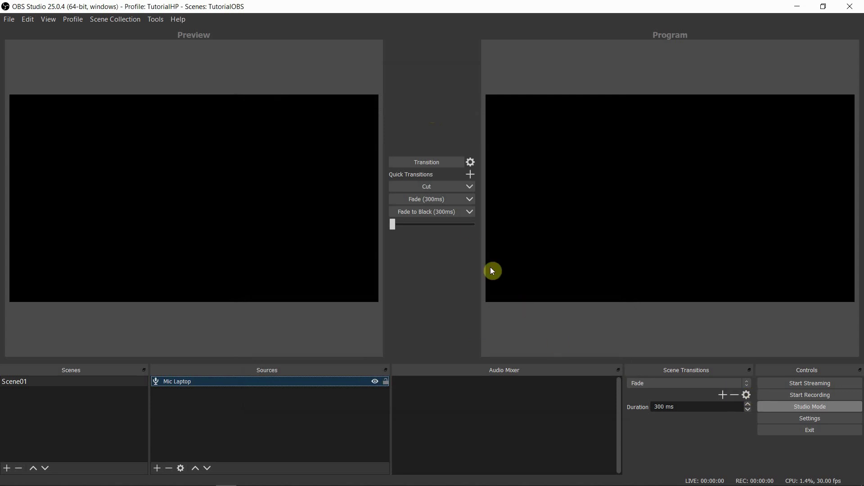
- Transition Scene01 to the program output and record a short test without video sources, pausing the recording
left_click(438, 163)
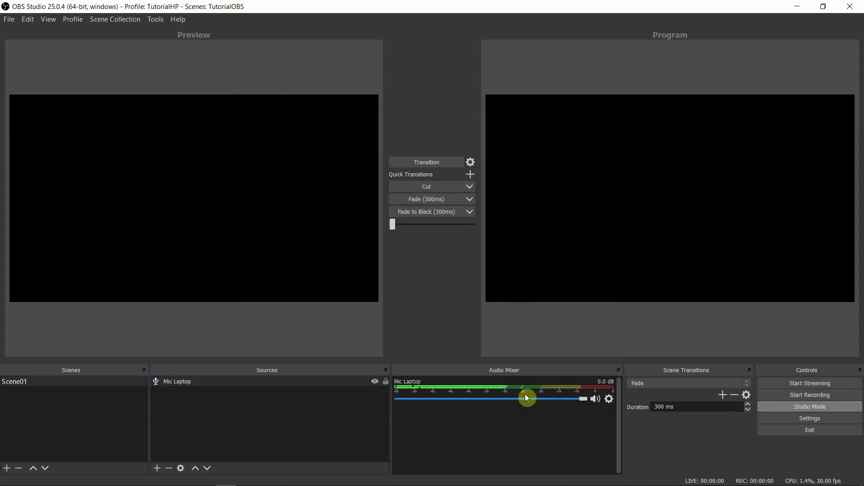
left_click(788, 397)
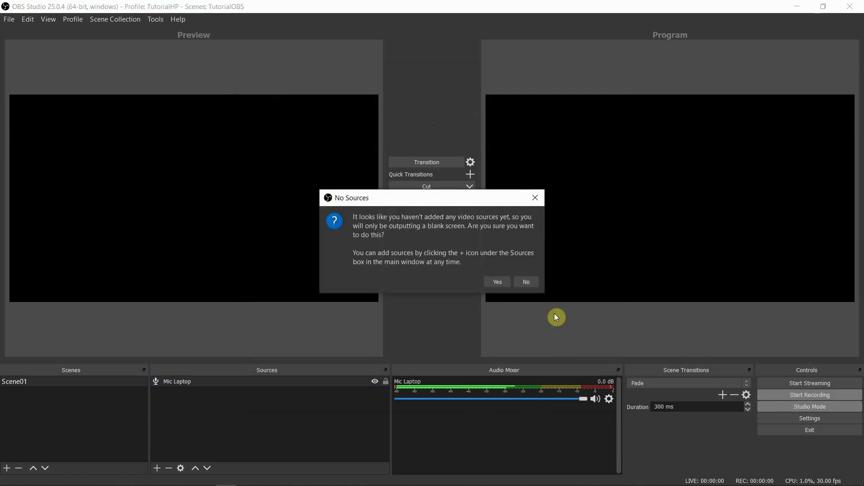
left_click(498, 284)
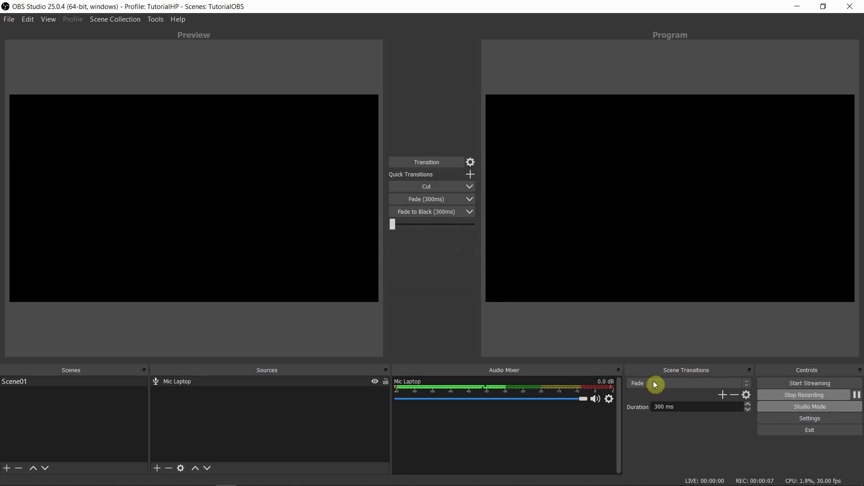
left_click(858, 398)
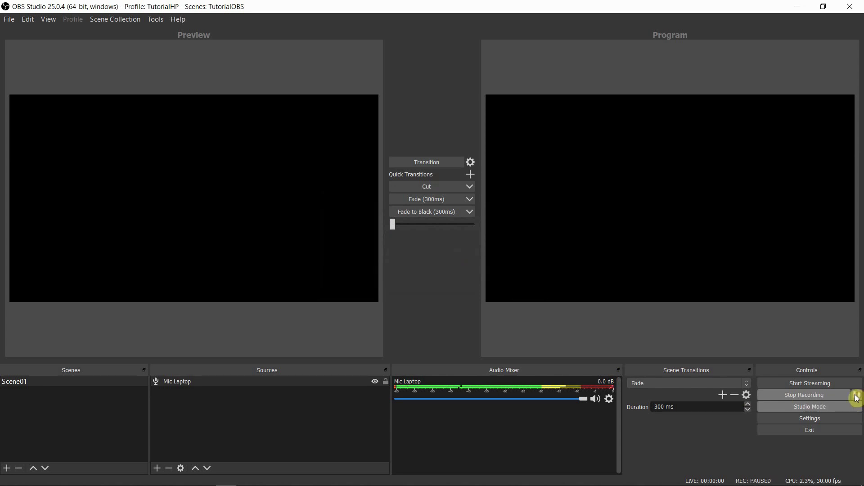
- Set the Mic Laptop noise suppression level to 0 dB and resume the paused recording
right_click(212, 384)
left_click(221, 372)
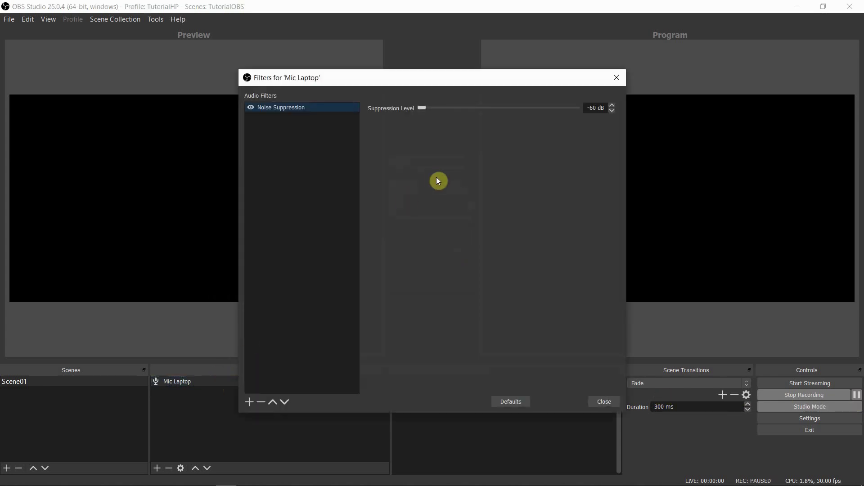
left_click_drag(423, 112, 521, 115)
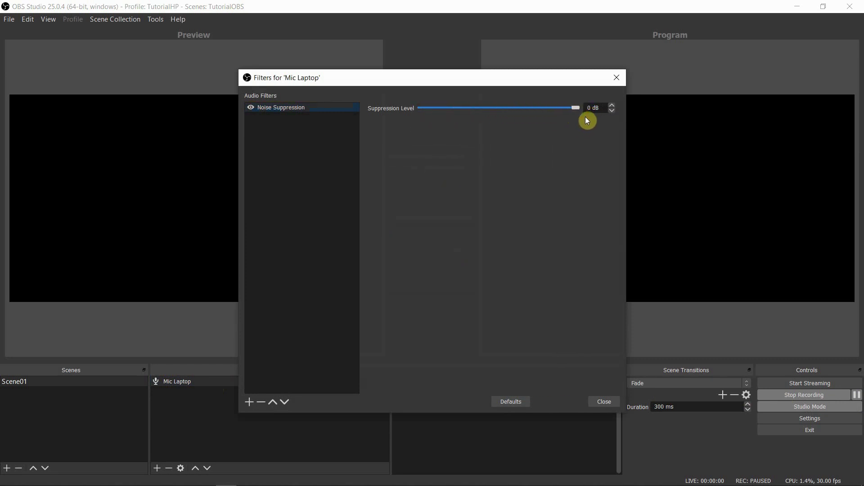
left_click(594, 400)
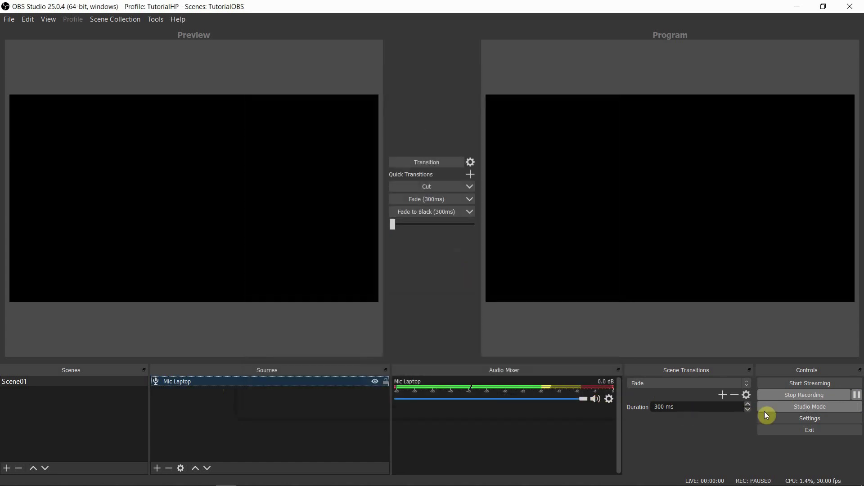
left_click(858, 396)
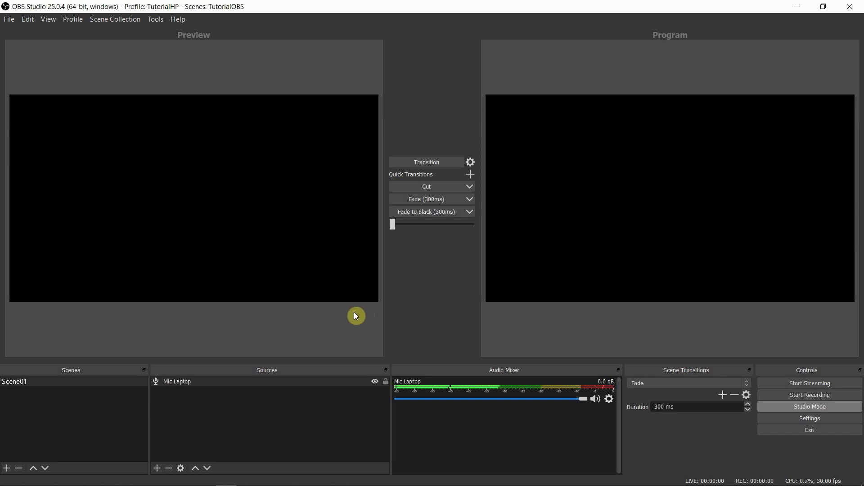
- Add an Audio Output Capture source with its default name, using the device Speakers (Realtek High Definition Audio)
left_click(157, 468)
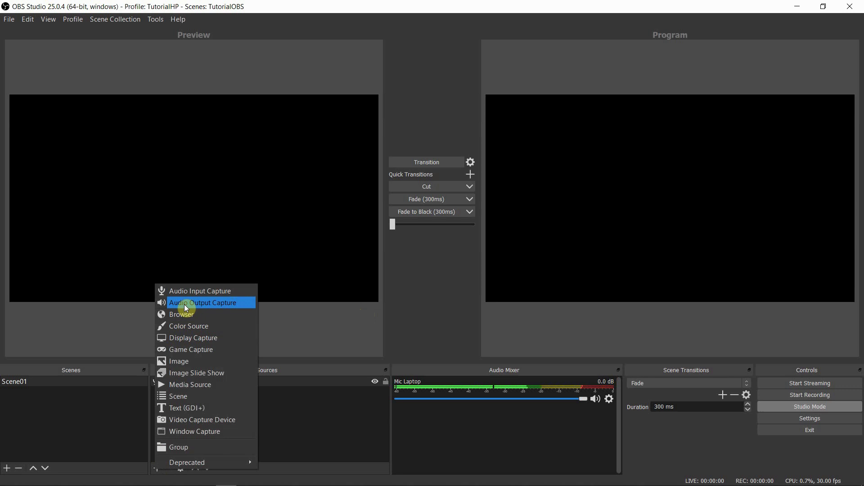
left_click(184, 306)
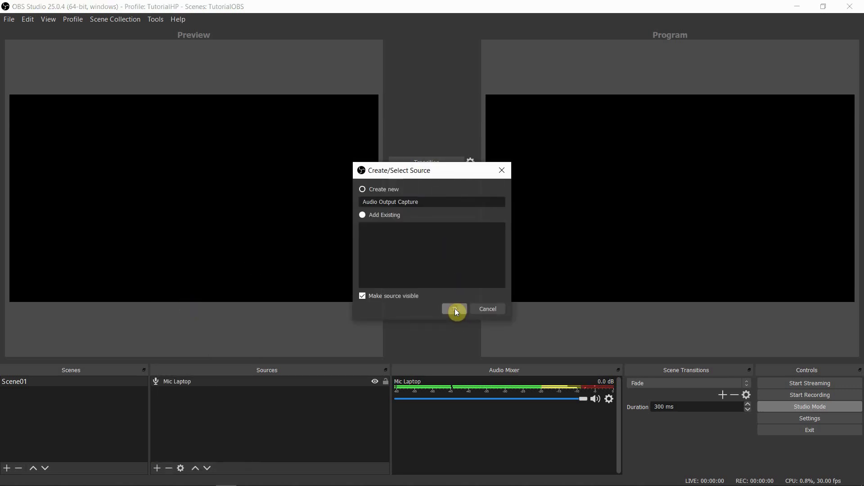
left_click(455, 309)
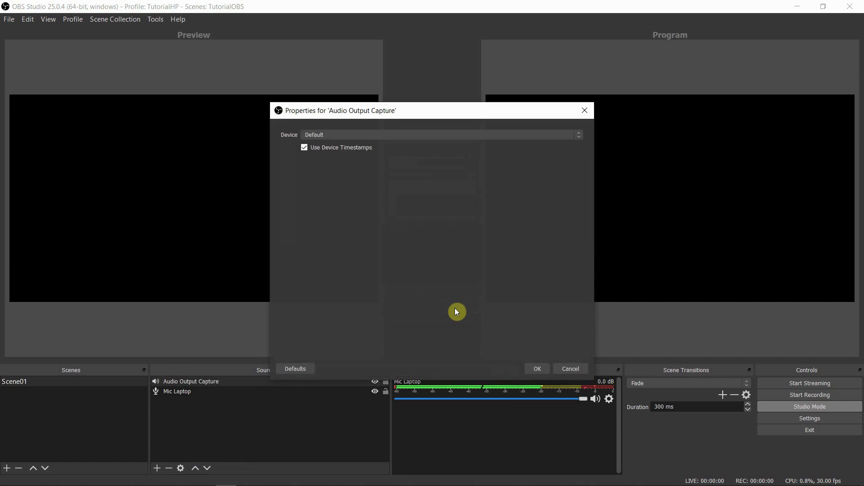
left_click(321, 135)
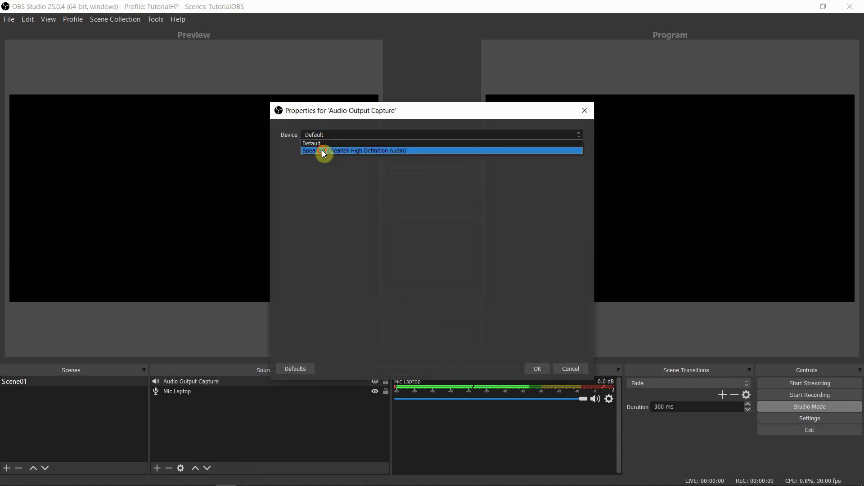
left_click(323, 150)
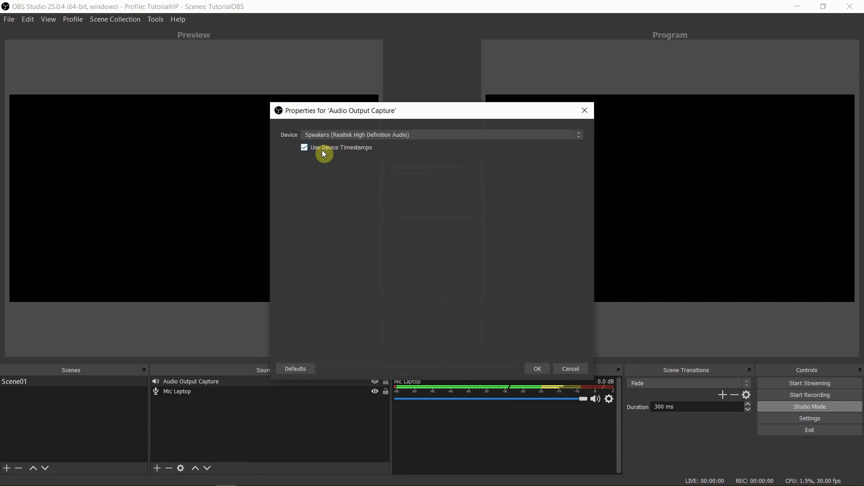
left_click(538, 369)
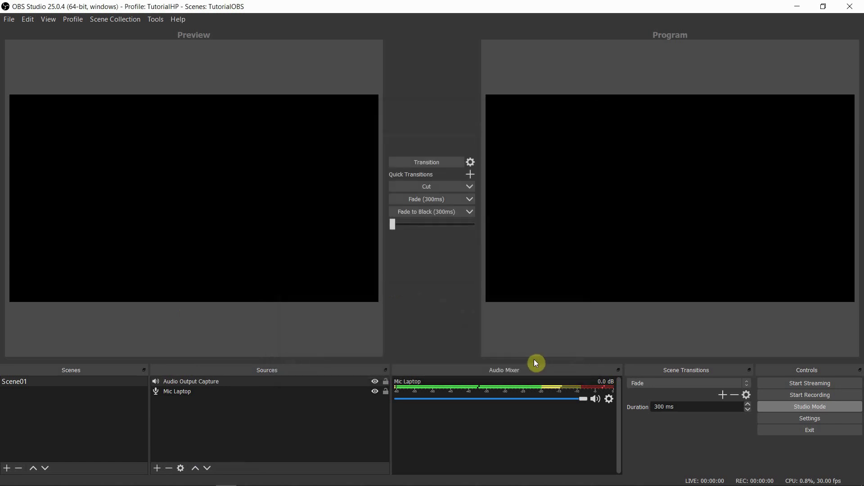
- Examine the audio filter types available for the Audio Output Capture source and close its filters without adding one
left_click(193, 392)
right_click(165, 384)
left_click(180, 366)
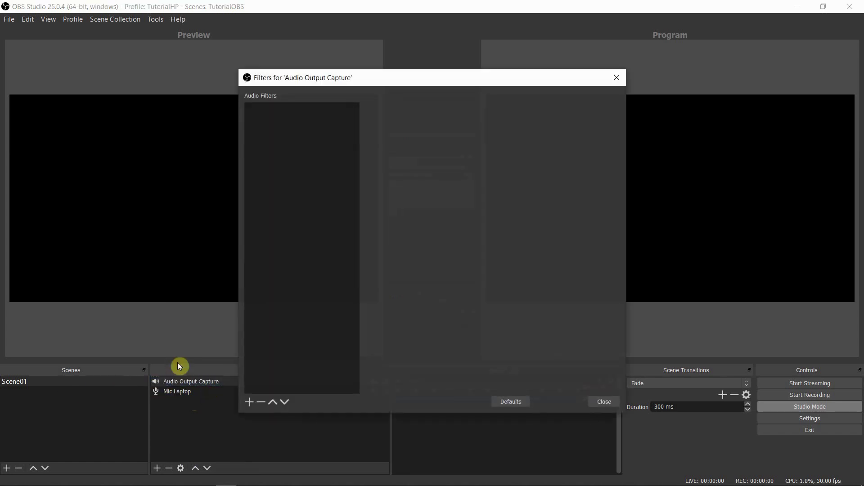
left_click(250, 401)
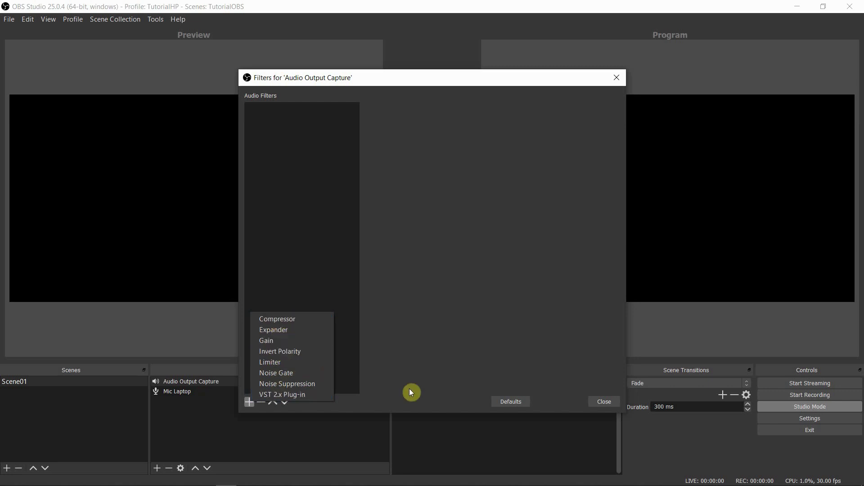
left_click(604, 402)
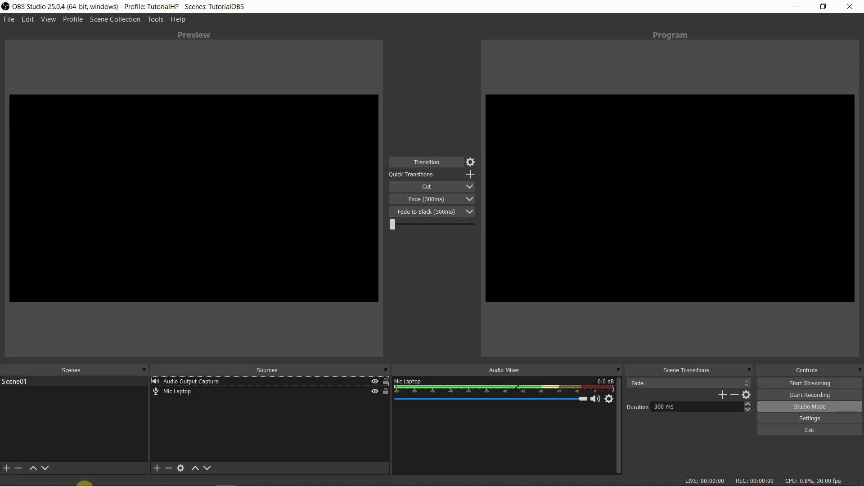
left_click(158, 468)
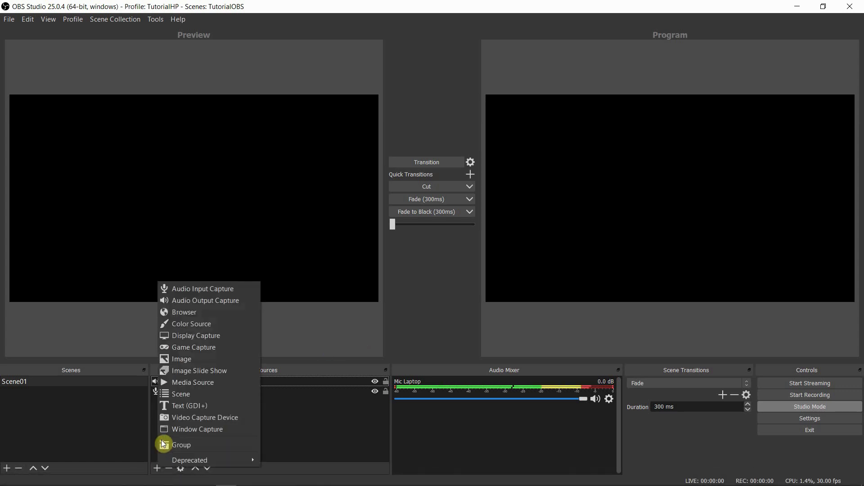
left_click(175, 318)
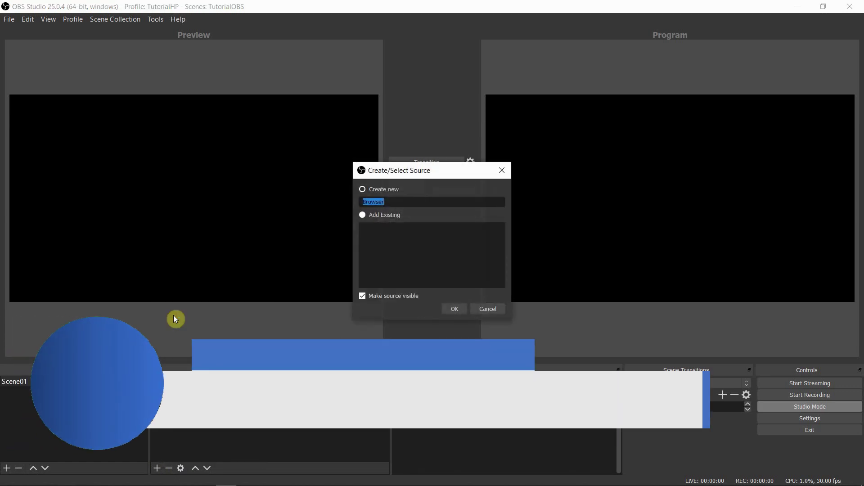
left_click(407, 203)
type("01")
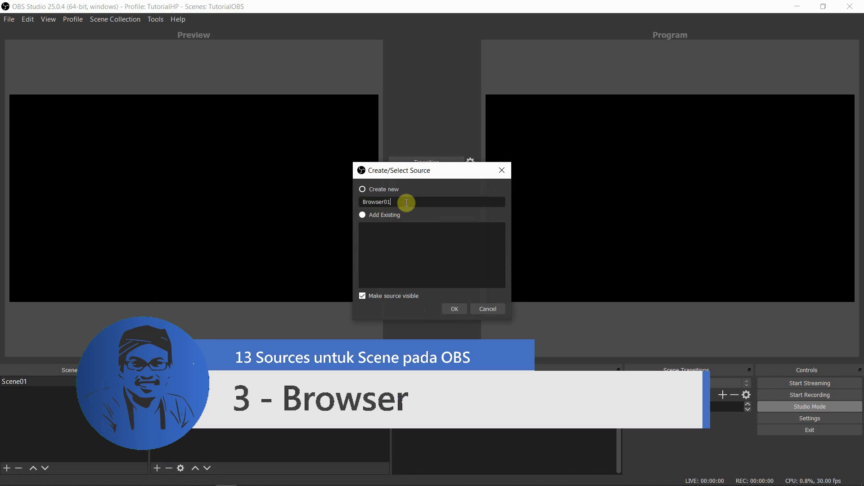
left_click(454, 309)
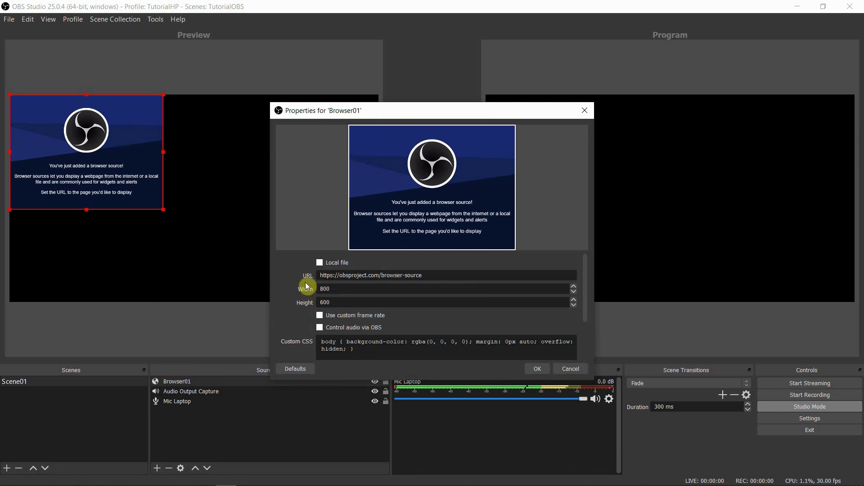
left_click_drag(320, 276, 428, 275)
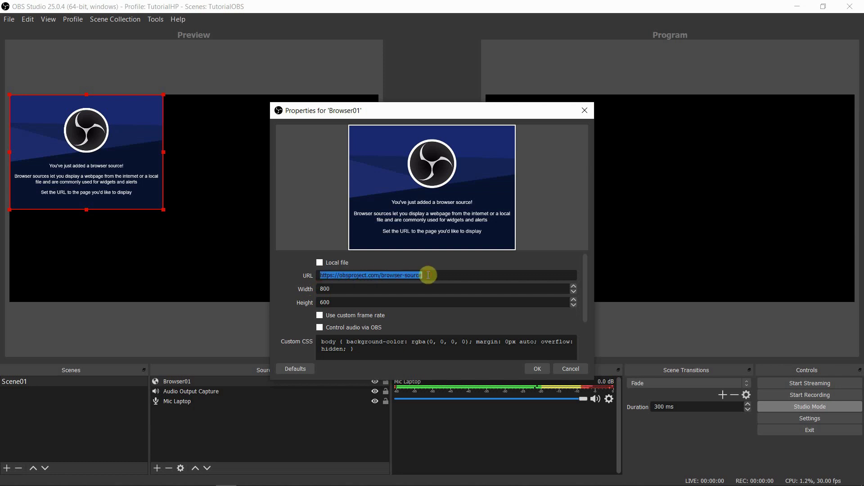
type("htt")
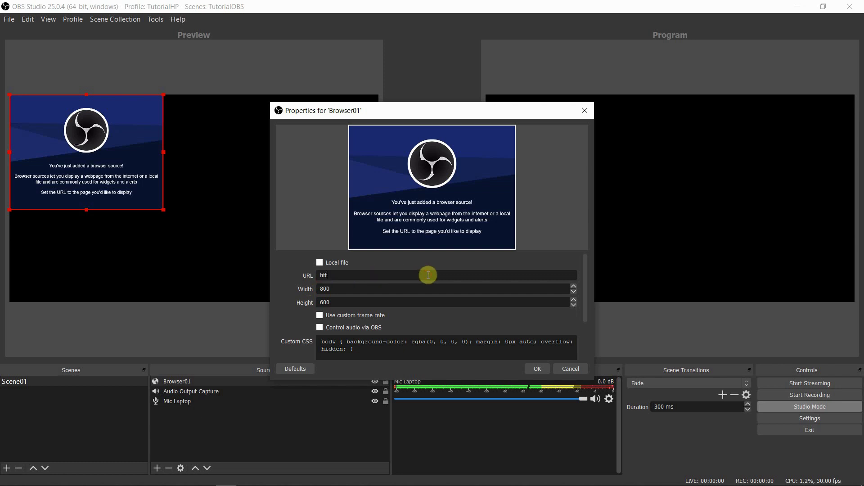
type("p://www.google.com")
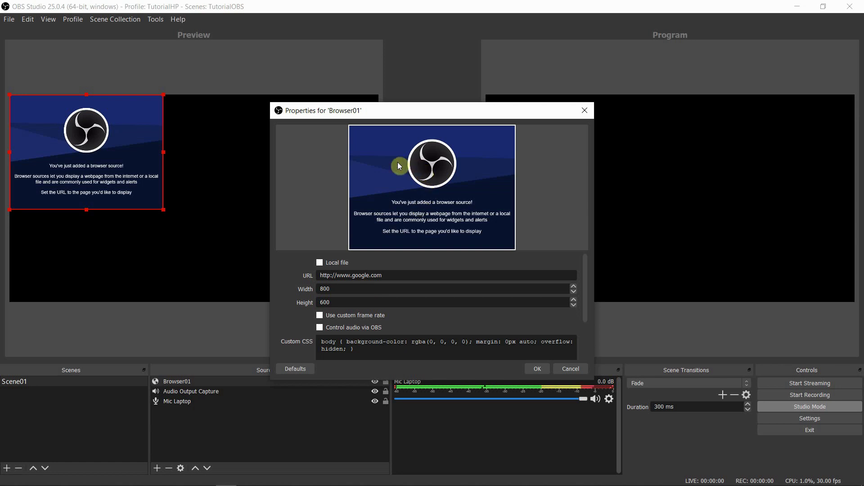
key("Return")
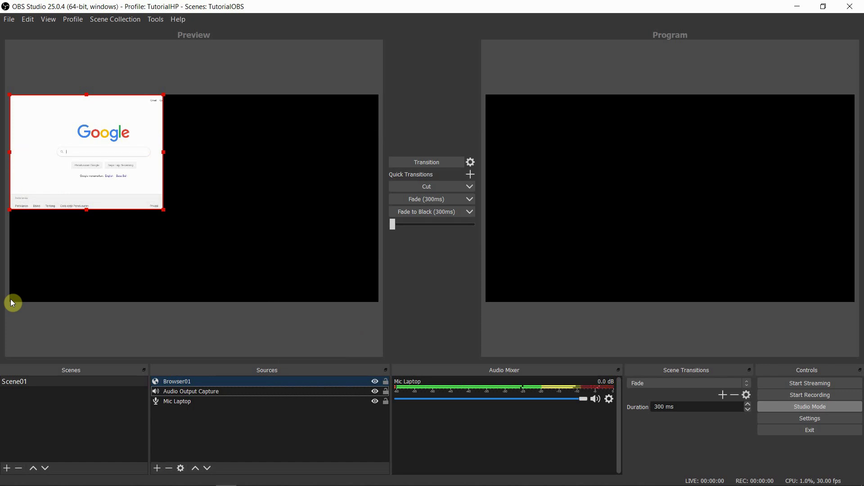
- Set the Browser01 source's width to 1920 and its height to 1080 in its properties
left_click(176, 383)
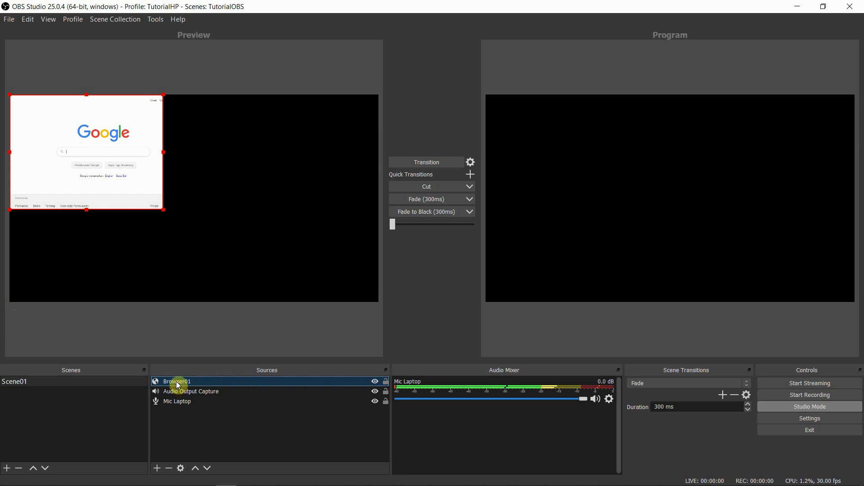
right_click(177, 381)
left_click(183, 375)
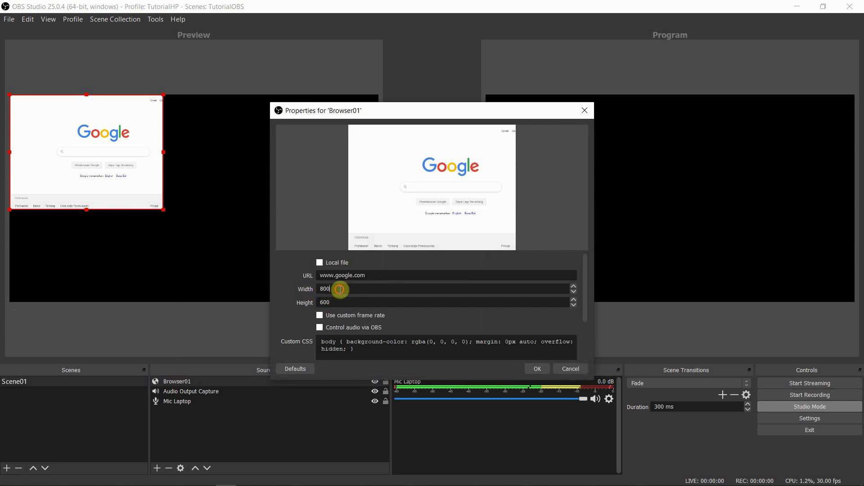
left_click_drag(341, 289, 309, 290)
type("1920")
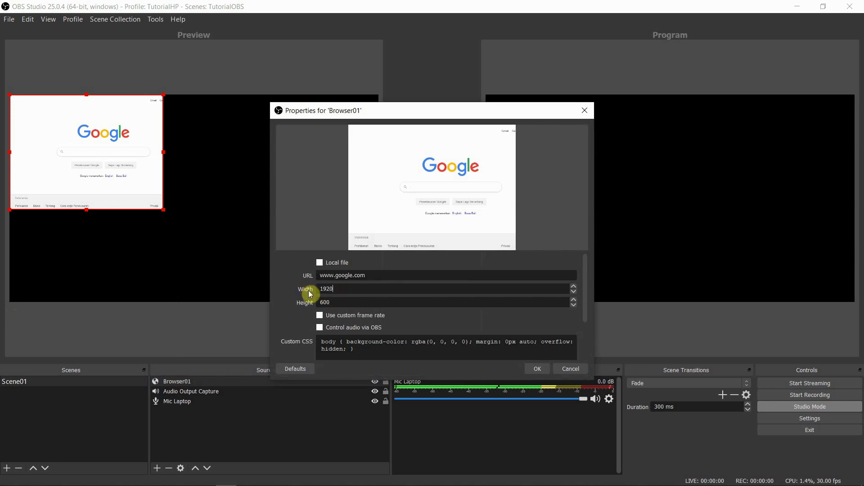
left_click_drag(334, 303, 308, 302)
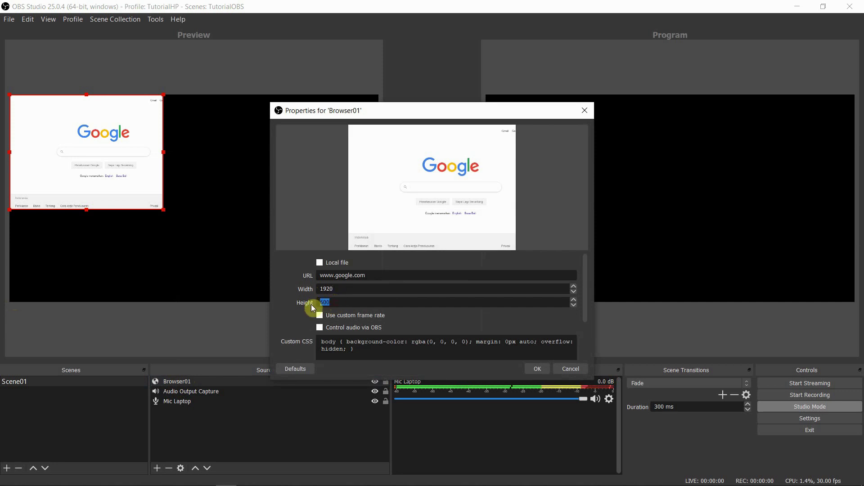
type("108")
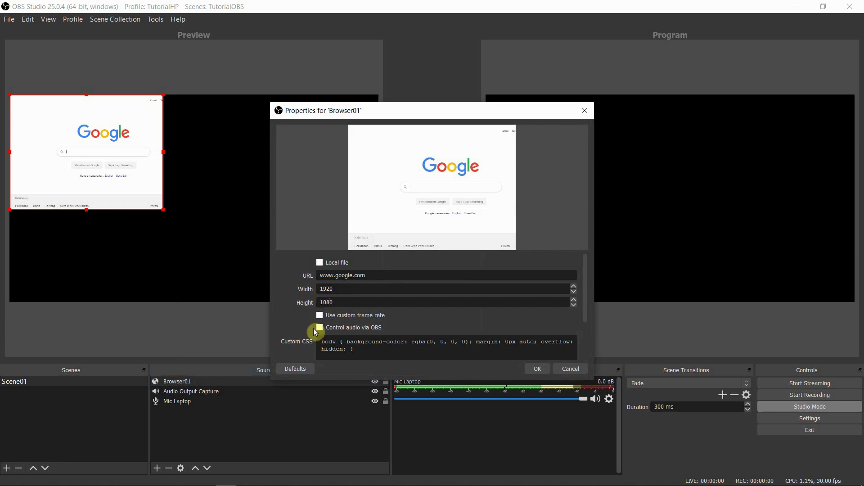
- Enable shutting down Browser01 when not visible and refreshing it when the scene becomes active, and confirm the properties
scroll(314, 330, "down", 2)
scroll(305, 325, "down", 1)
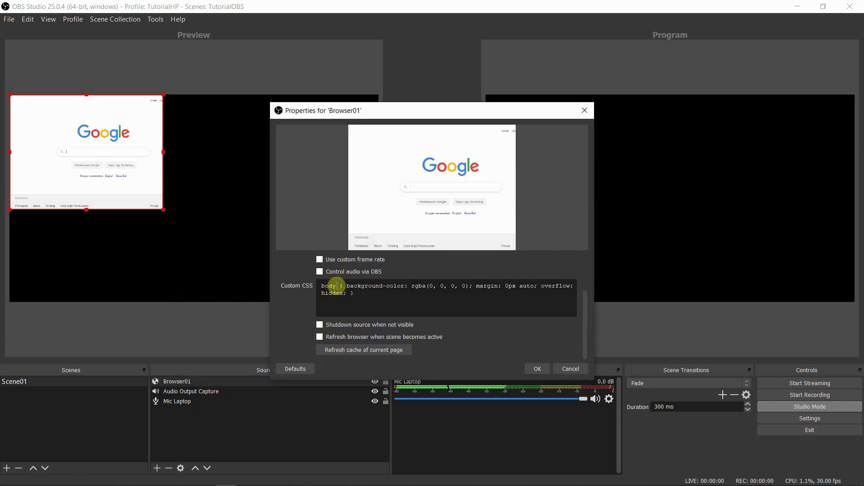
left_click(321, 326)
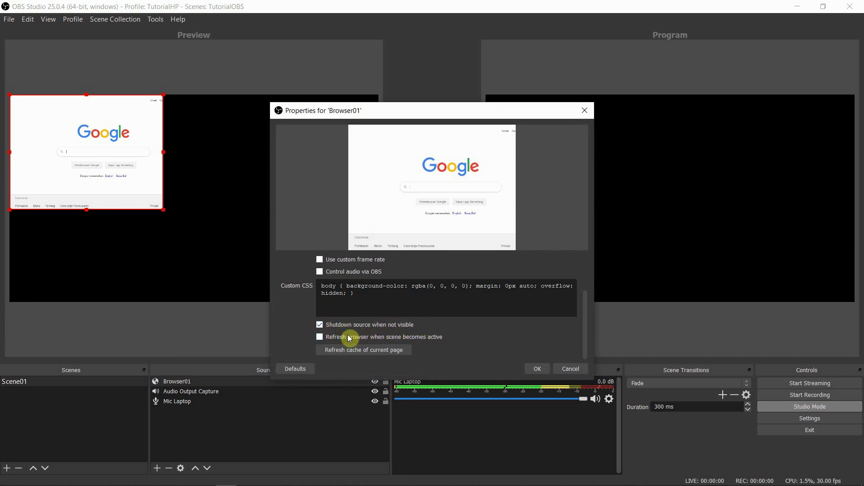
left_click(319, 336)
left_click(544, 369)
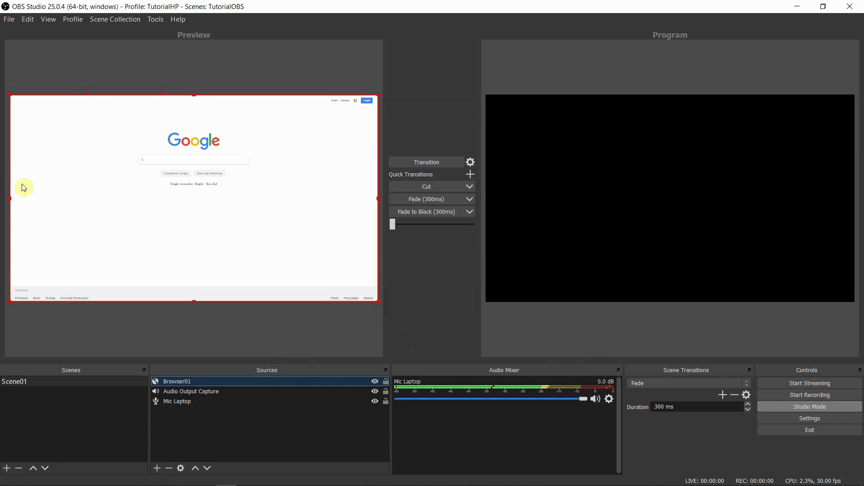
left_click(282, 256)
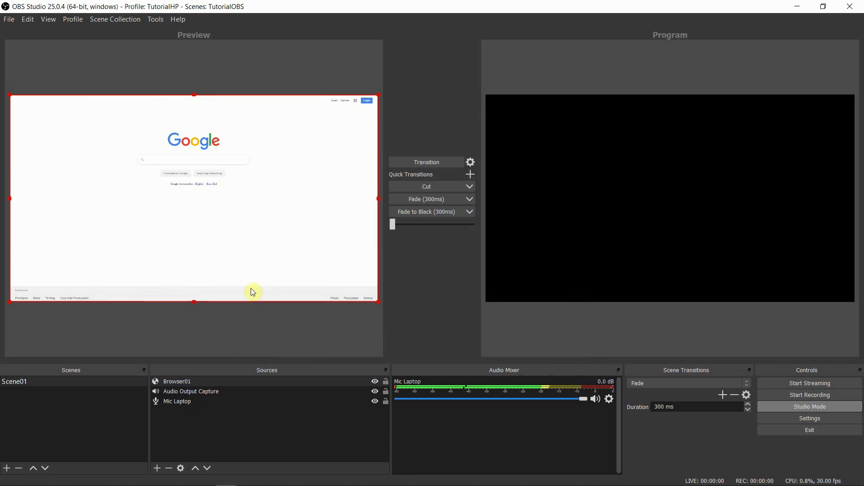
right_click(190, 384)
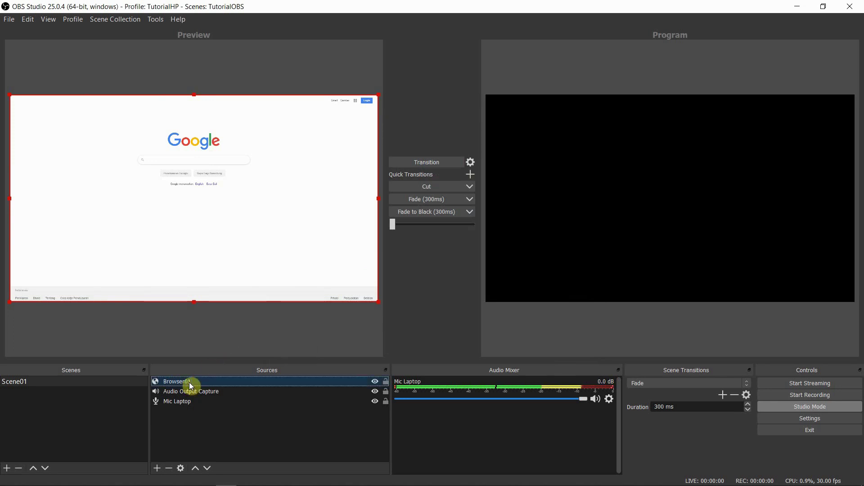
left_click(204, 378)
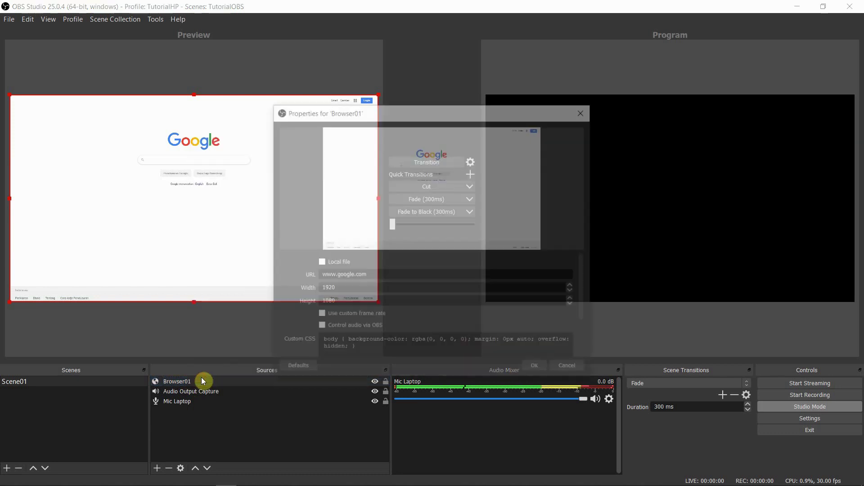
left_click_drag(375, 275, 310, 276)
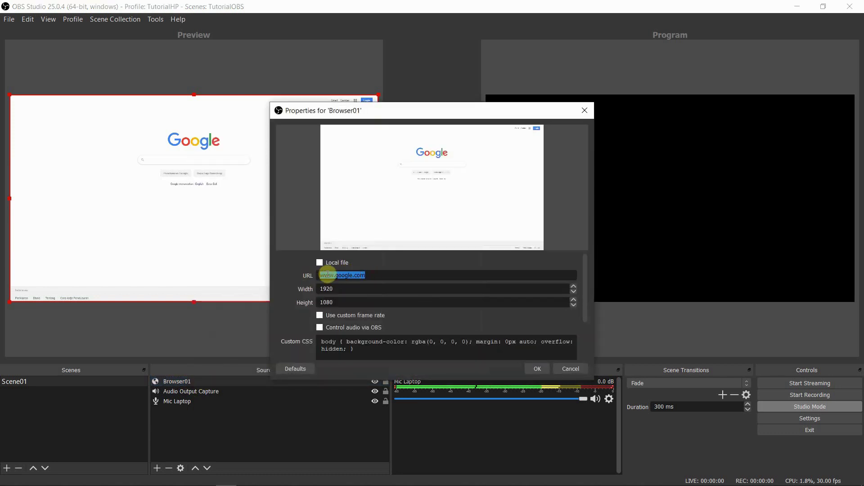
right_click(327, 275)
left_click(339, 325)
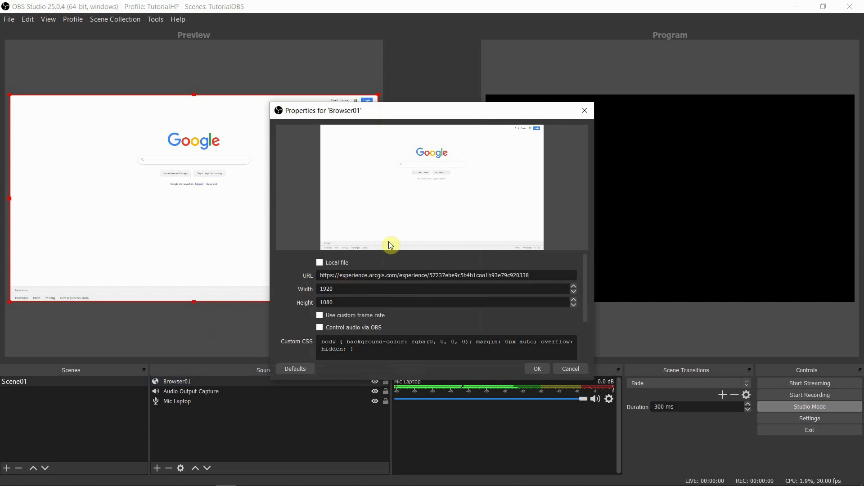
left_click(347, 289)
left_click(536, 369)
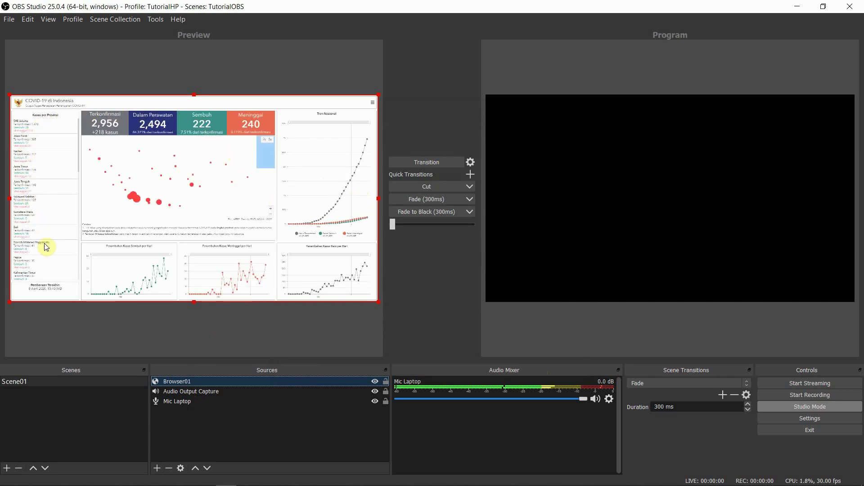
left_click(433, 167)
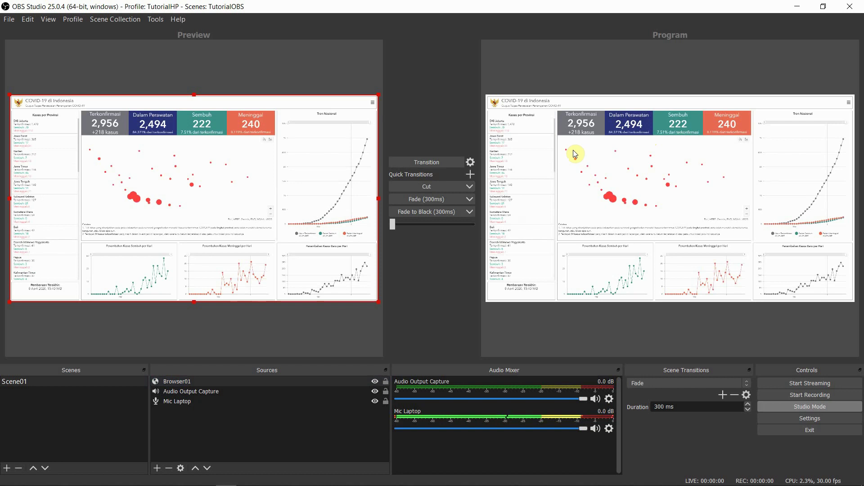
- Add a Chroma Key effect filter with its default name to the Browser01 source
right_click(182, 384)
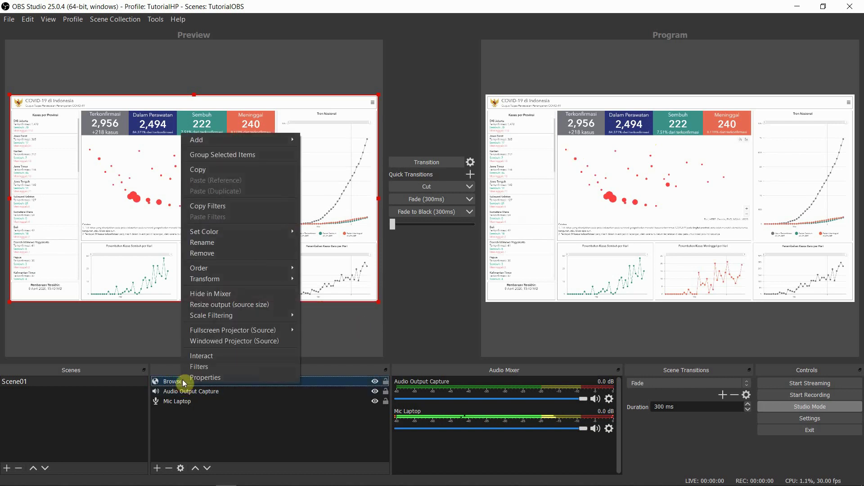
left_click(189, 367)
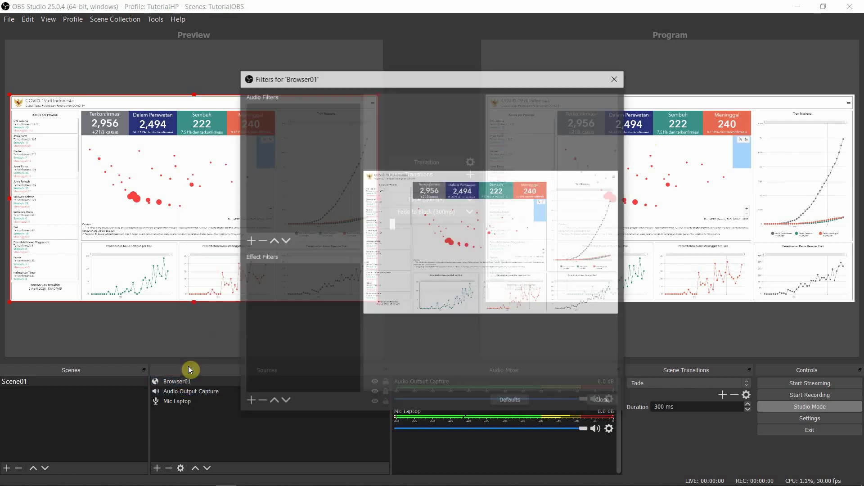
left_click(249, 241)
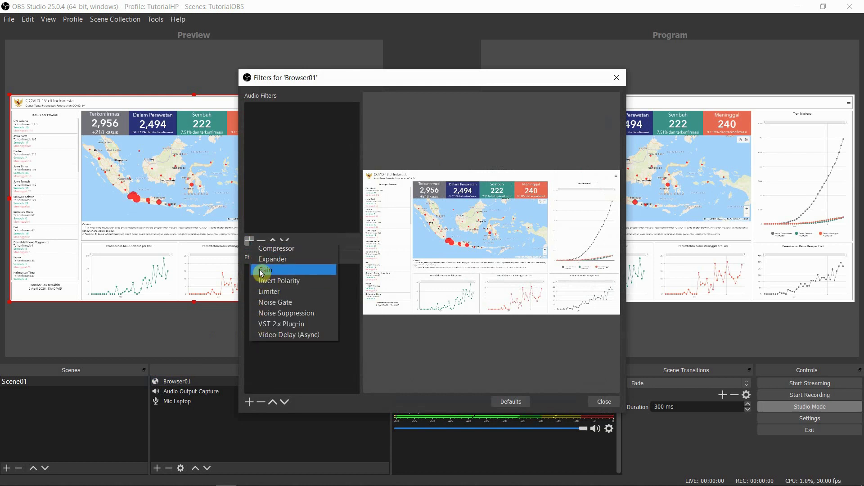
left_click(249, 402)
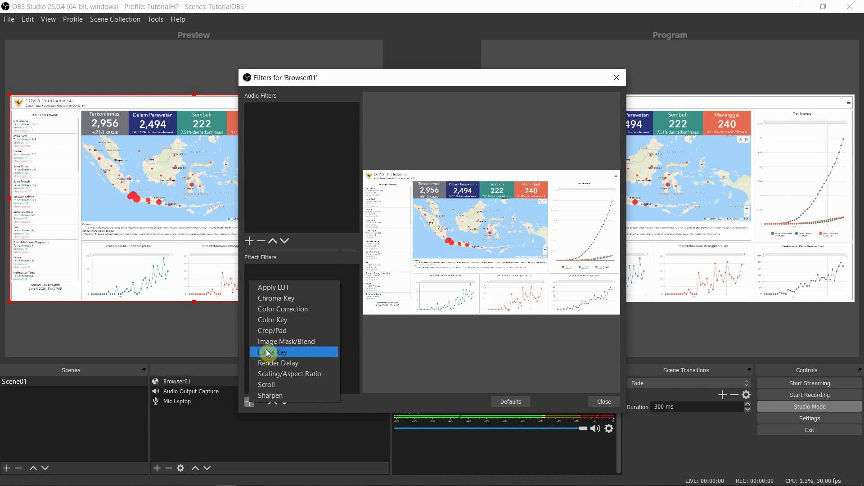
left_click(269, 299)
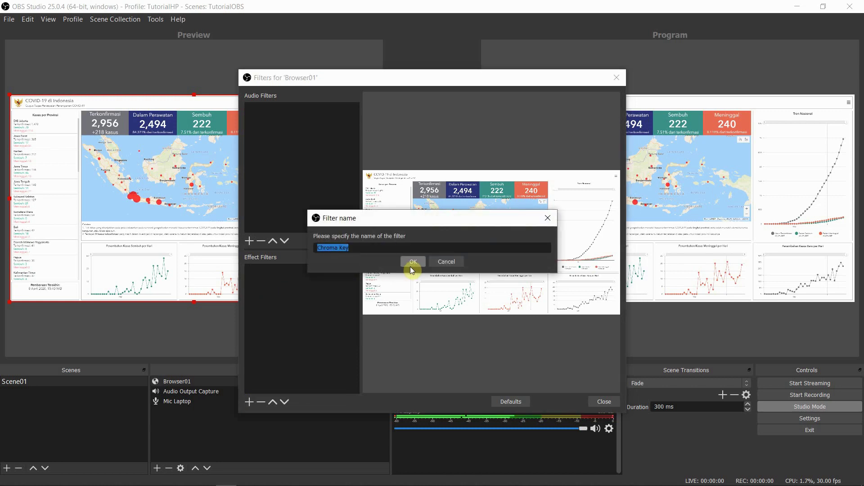
left_click(411, 265)
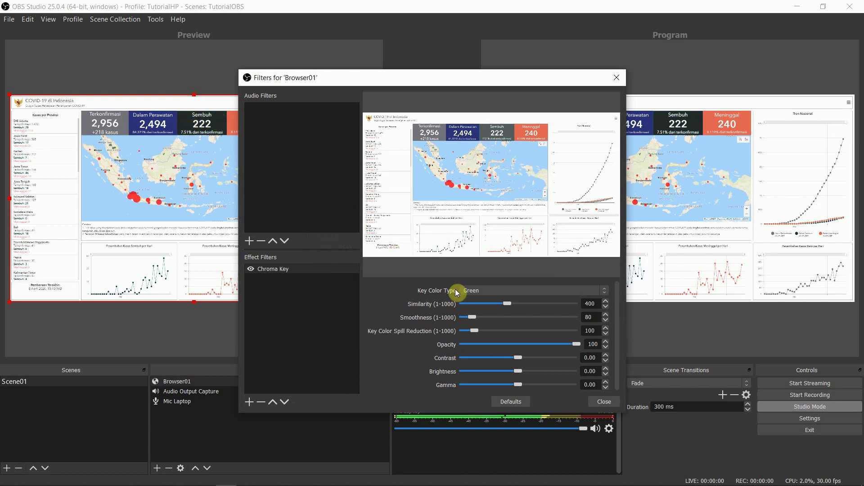
- Try the Blue and Magenta key color types in Browser01's Chroma Key filter
left_click(473, 290)
left_click(477, 306)
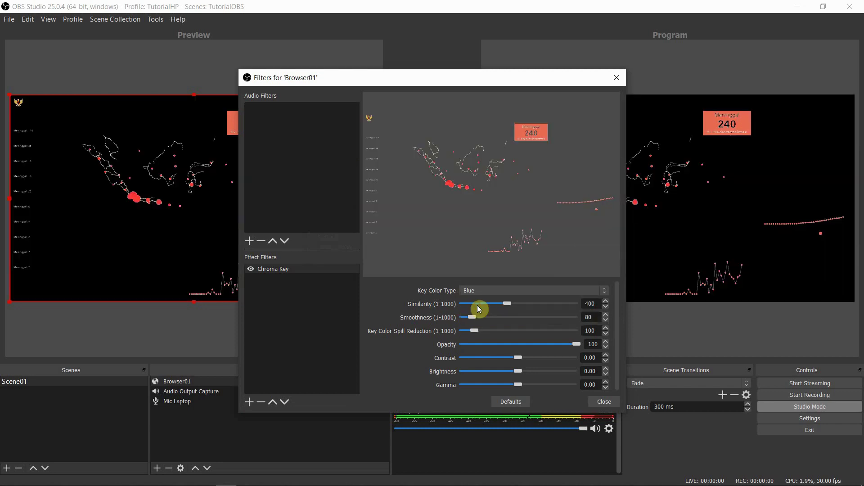
left_click(521, 287)
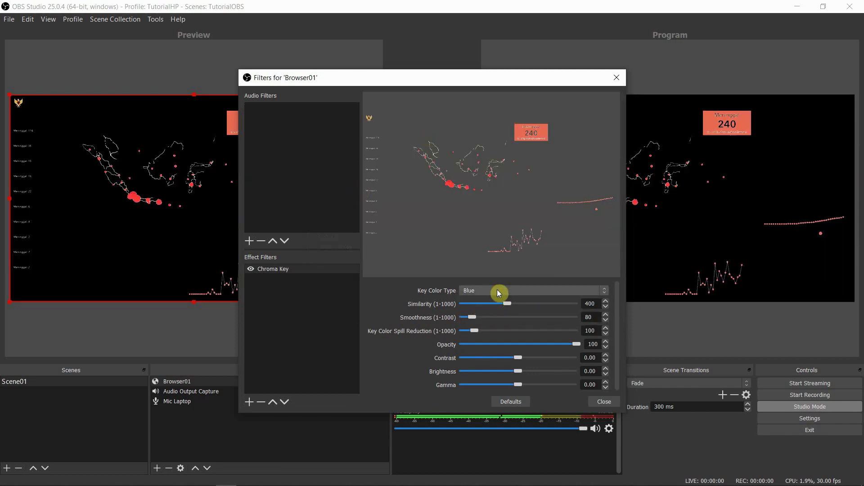
left_click(485, 313)
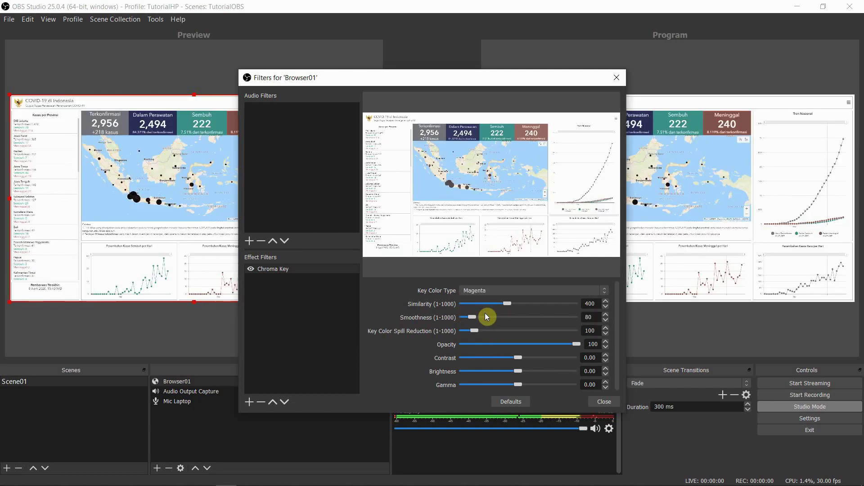
- Set the Chroma Key filter's key color type to Custom with white #ffffff as key color, and close the filters
left_click(487, 291)
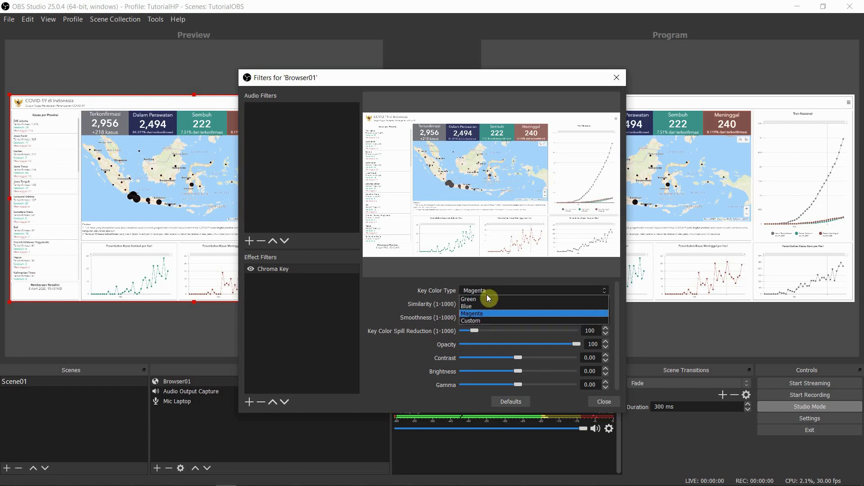
left_click(477, 321)
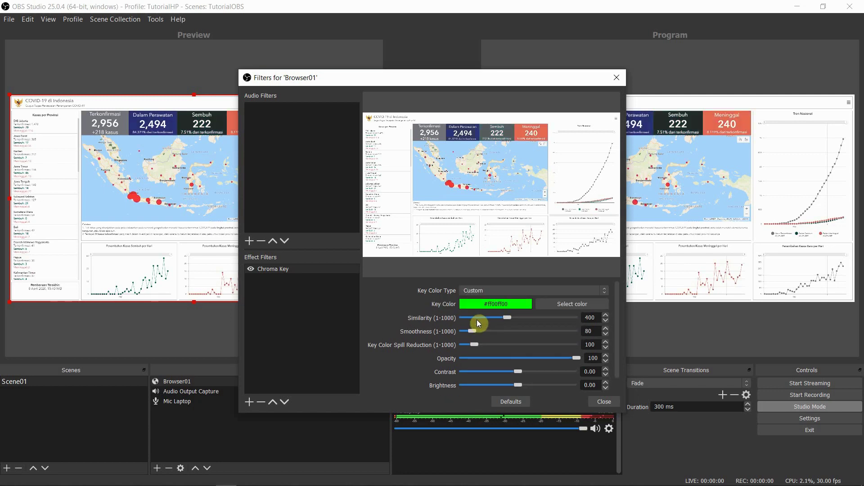
left_click(554, 304)
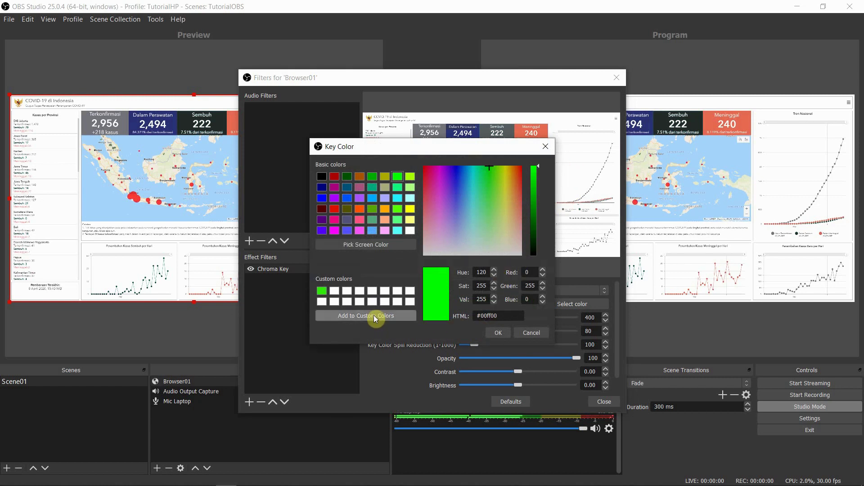
left_click(411, 229)
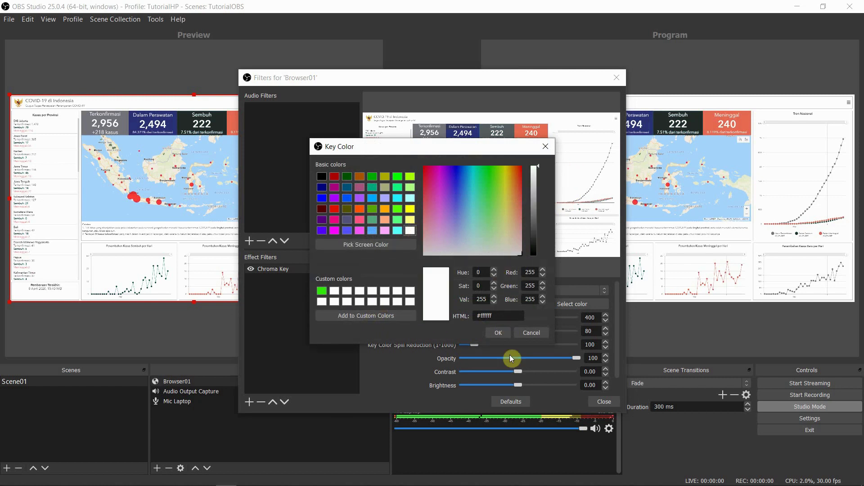
left_click(497, 332)
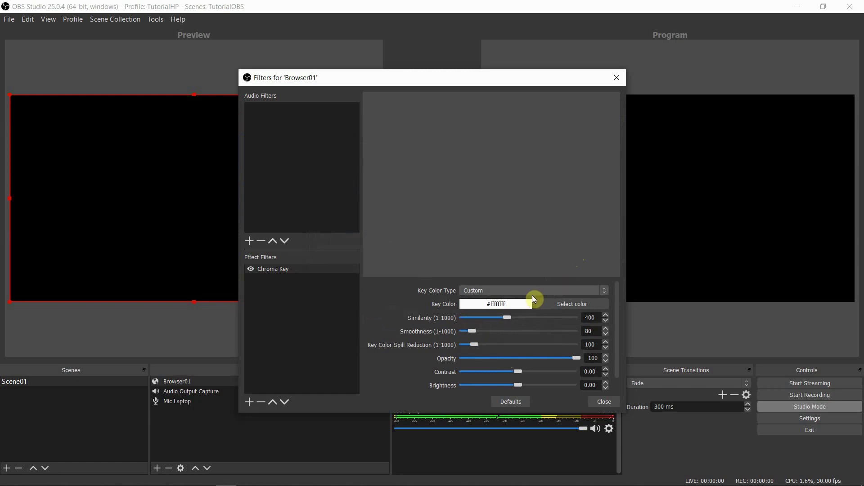
left_click(605, 402)
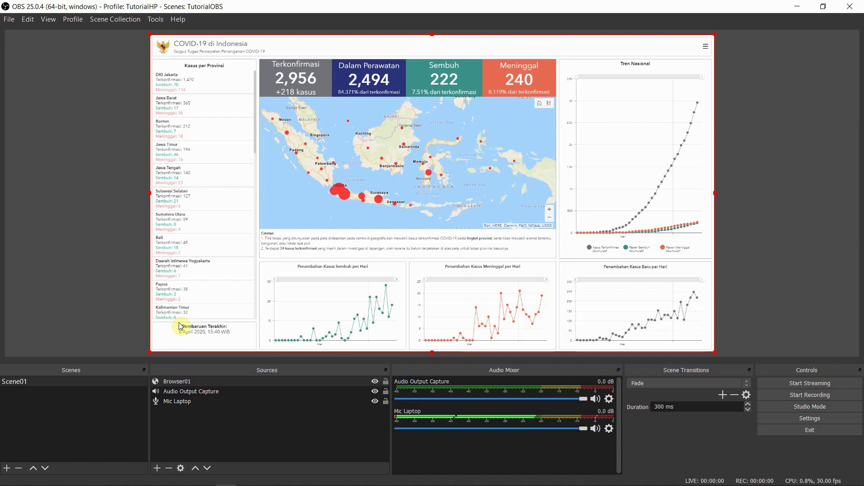
- Open the interaction window for Browser01 and place it over the lower part of the preview
right_click(188, 382)
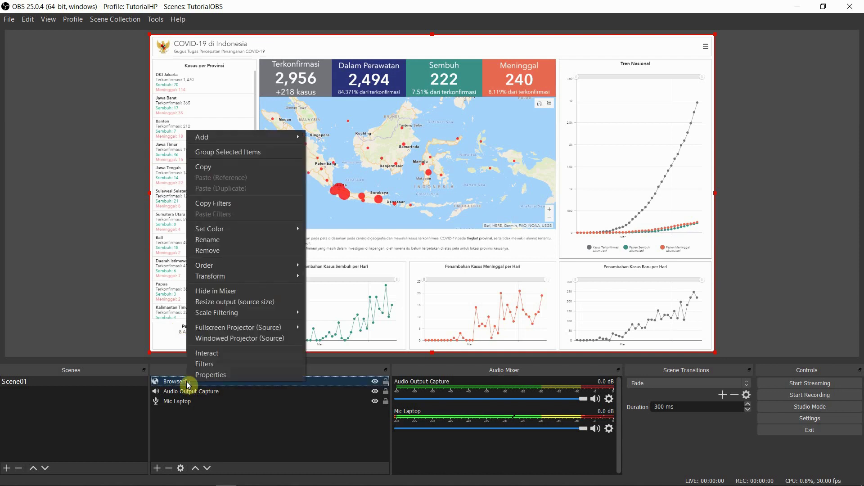
left_click(204, 355)
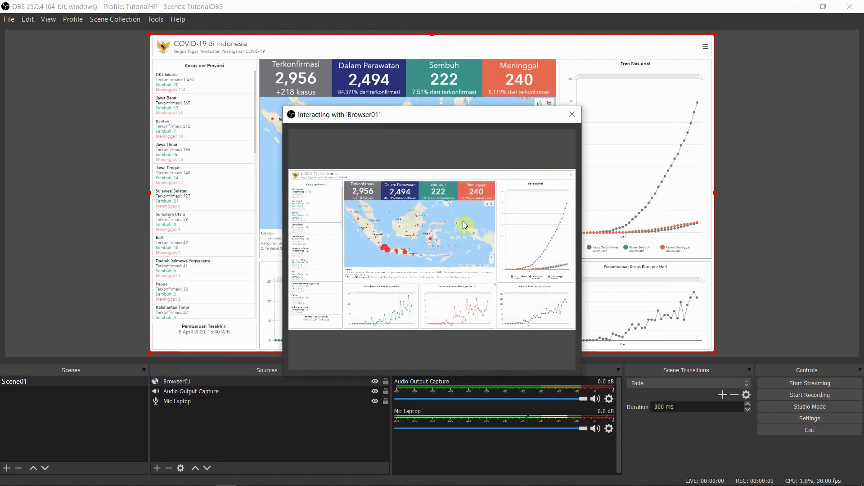
left_click_drag(437, 118, 349, 220)
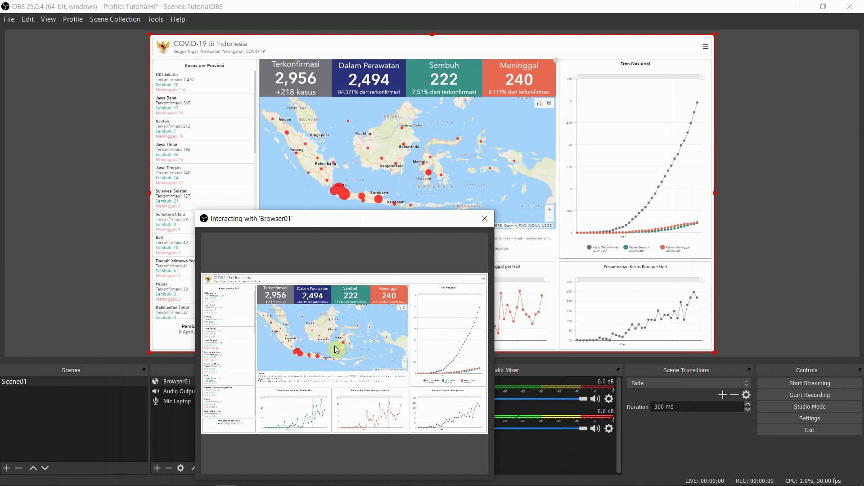
- Zoom and pan the dashboard map to the island of Java while interacting with Browser01
scroll(336, 350, "up", 1)
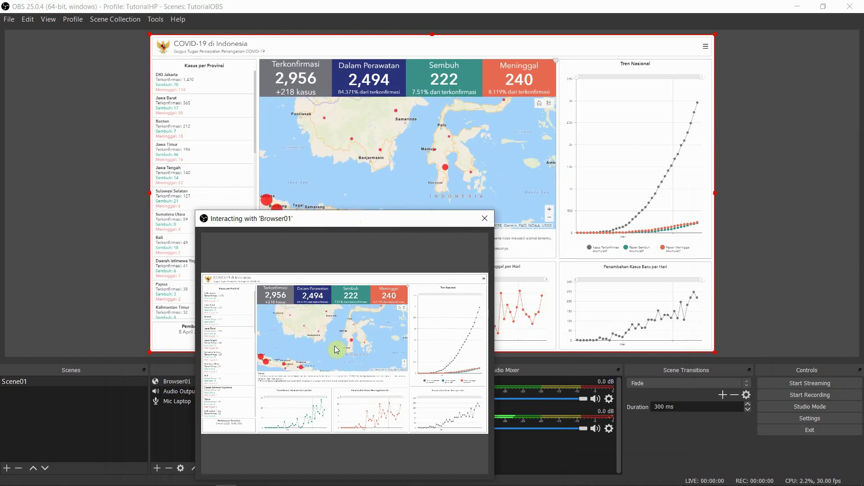
scroll(336, 350, "up", 1)
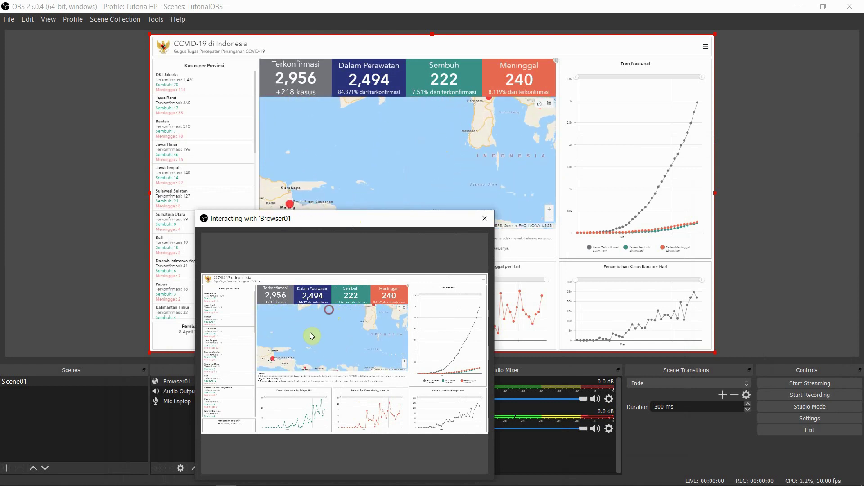
left_click_drag(296, 348, 338, 343)
scroll(303, 327, "up", 1)
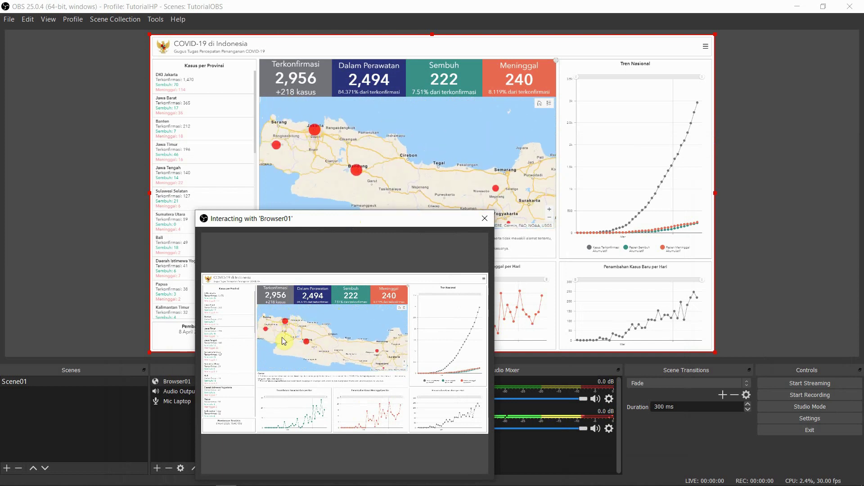
left_click_drag(395, 350, 380, 349)
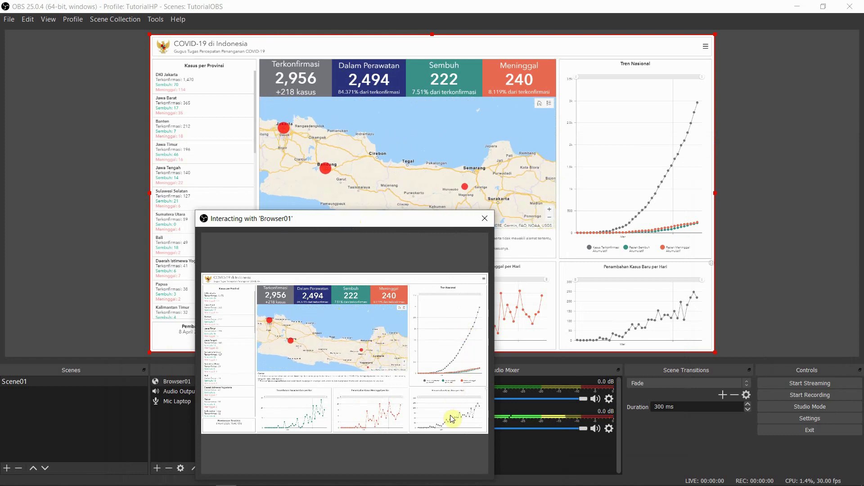
- Select Jawa Barat in the dashboard's province list and zoom the map in on Bandung
mouse_move(446, 364)
mouse_move(479, 291)
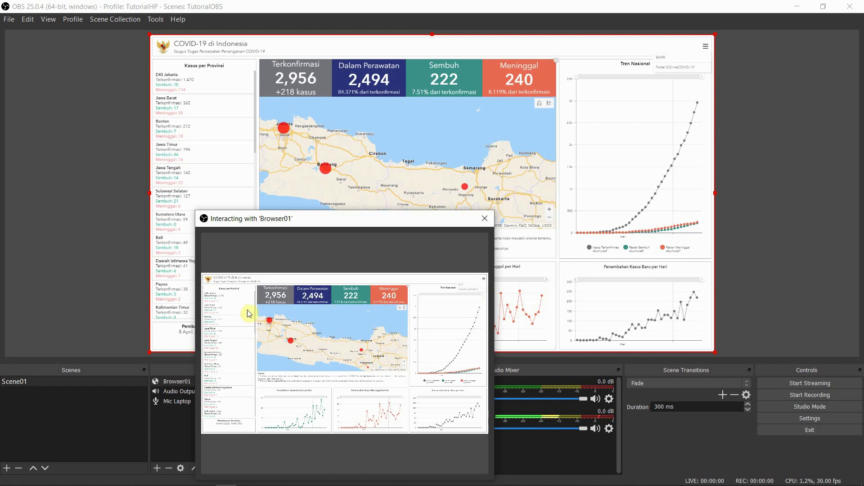
left_click(231, 308)
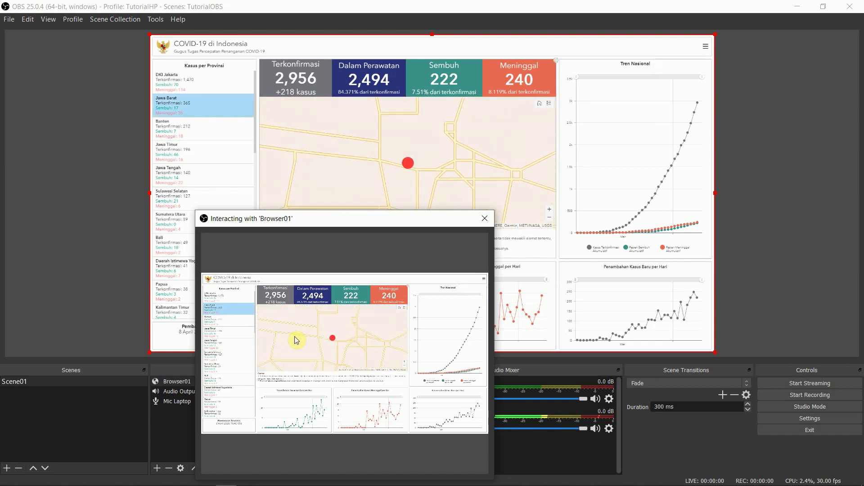
scroll(333, 354, "up", 2)
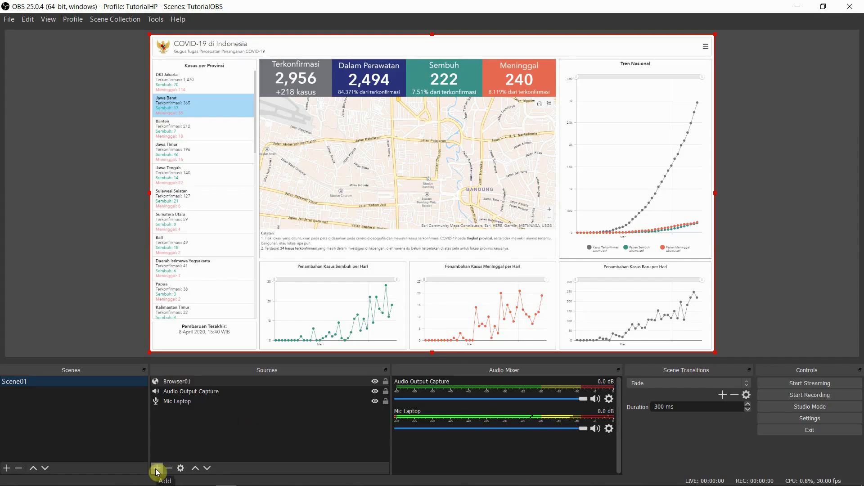
- Add a new scene with the default name Scene 2
left_click(158, 468)
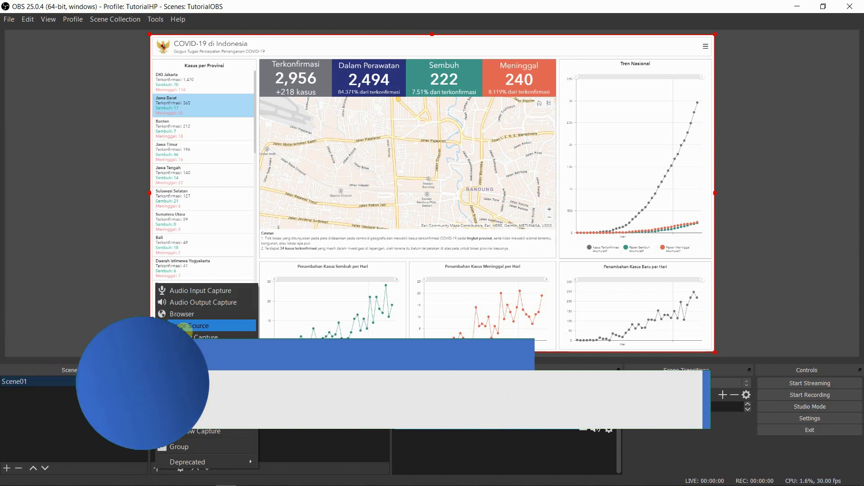
left_click(45, 413)
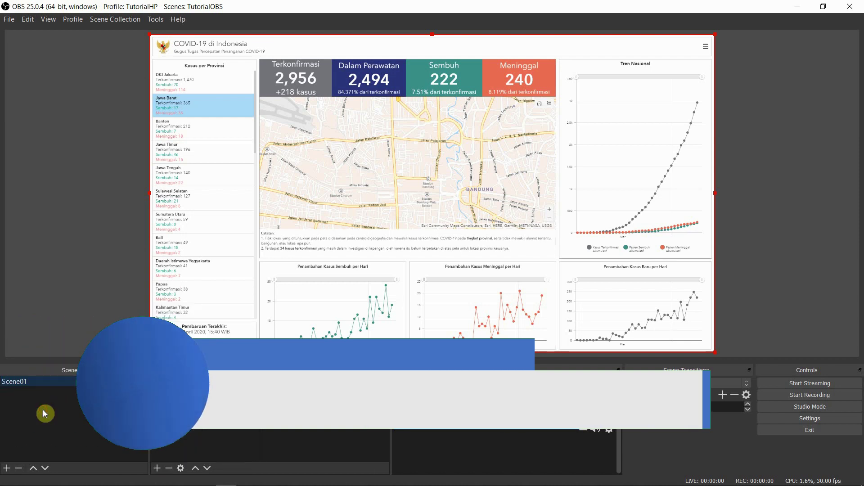
left_click(7, 468)
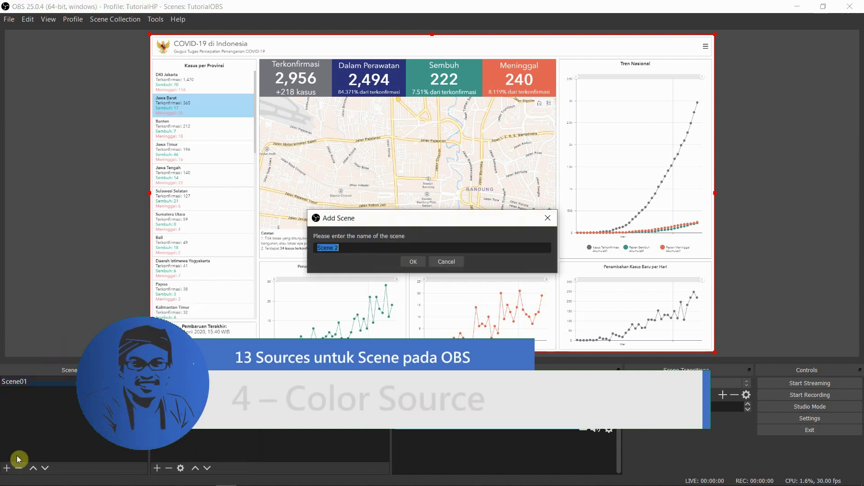
left_click(413, 262)
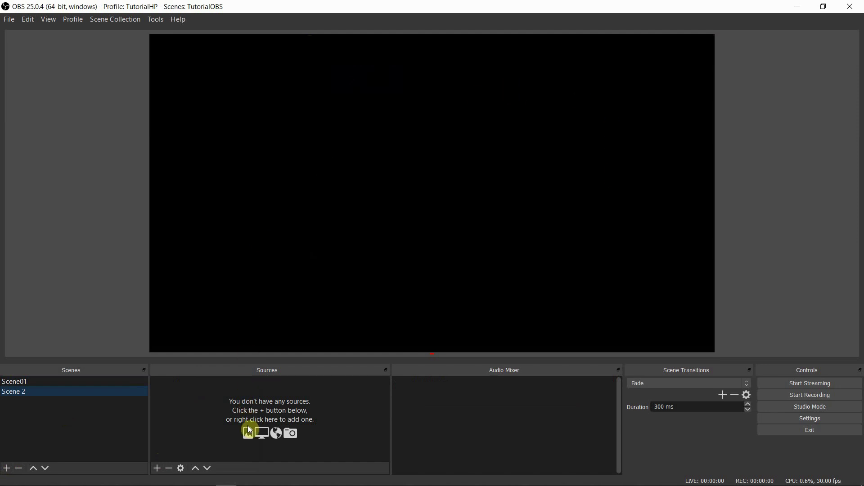
- Add a Color Source named biru to Scene 2
left_click(157, 469)
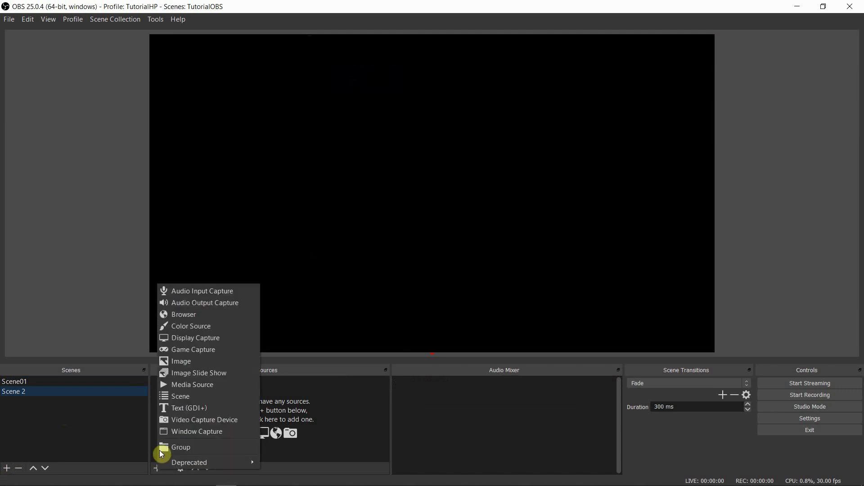
left_click(179, 327)
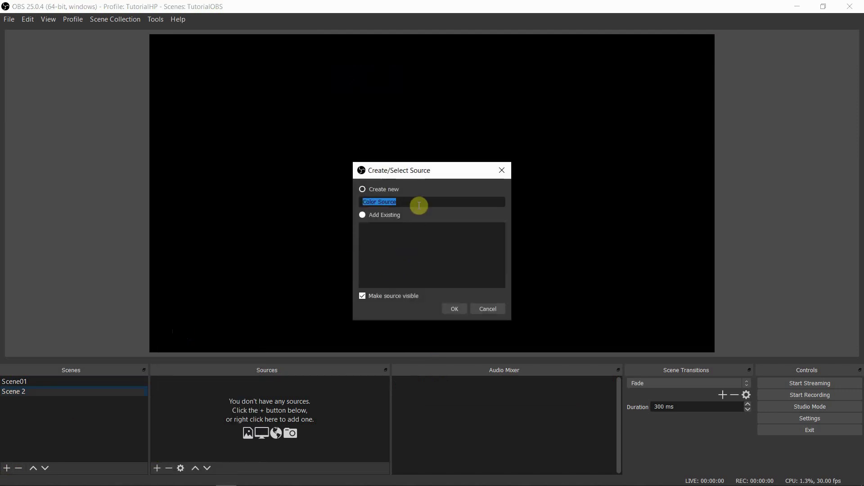
type("biru")
left_click(451, 310)
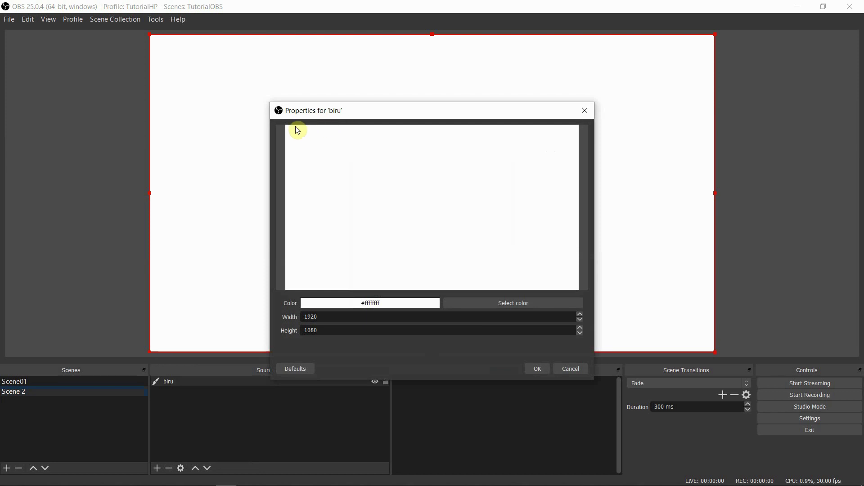
- Set the biru source's color to blue #0000ff in its properties
left_click(484, 303)
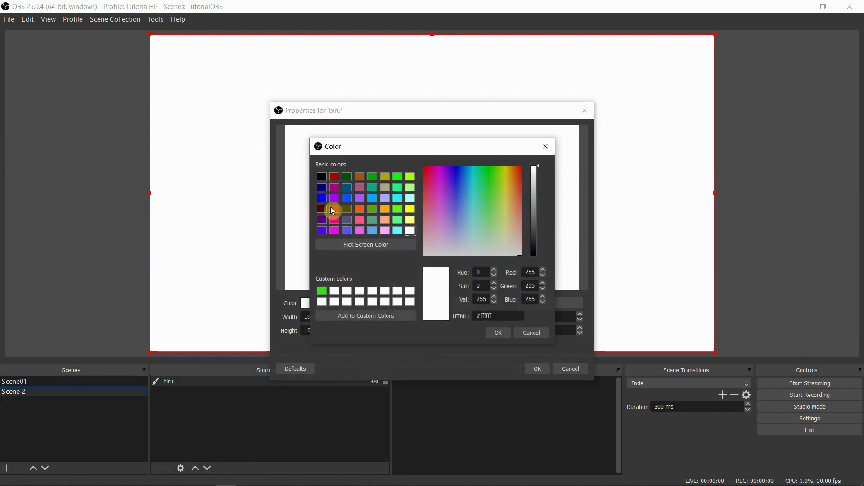
left_click(322, 189)
left_click(322, 198)
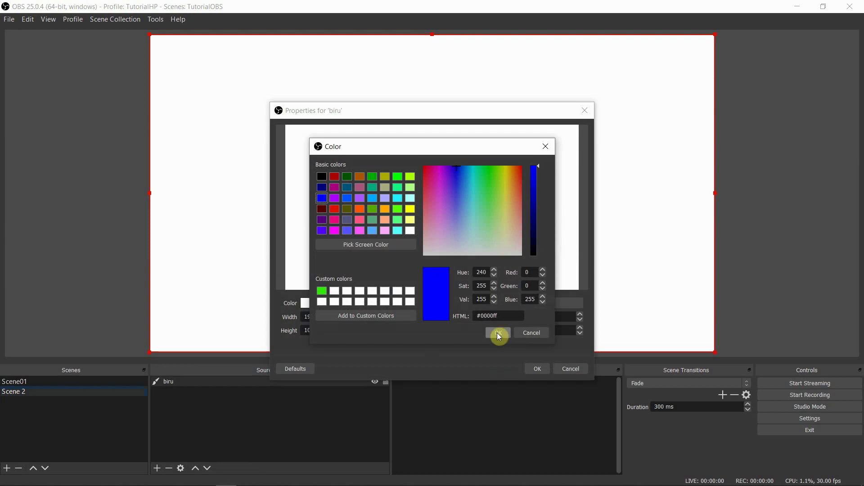
left_click(497, 333)
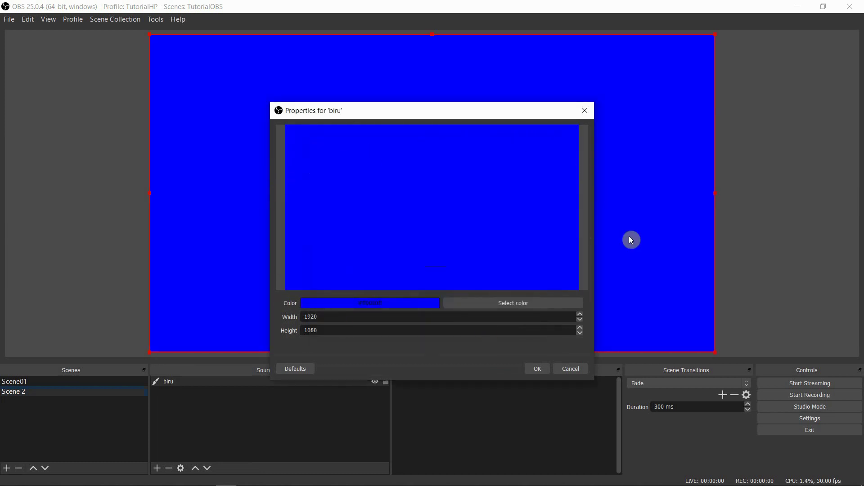
- Accept the color properties and resize the biru source to cover about the left third of the canvas at full height
left_click(541, 368)
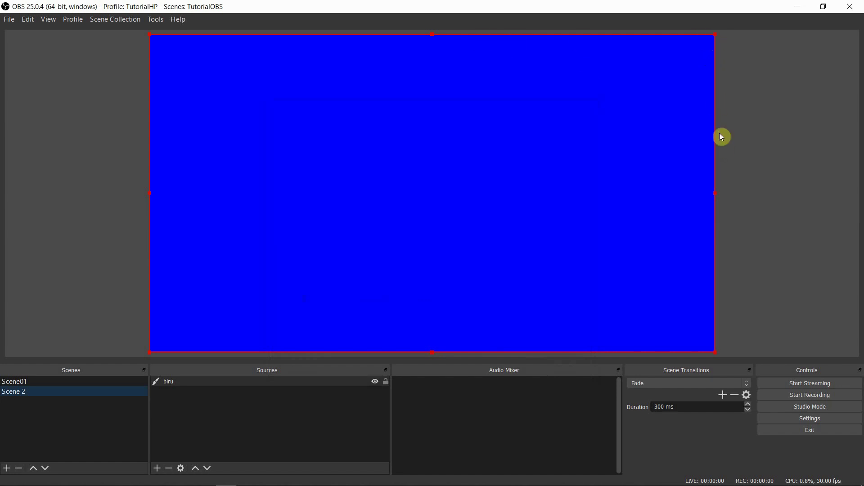
left_click_drag(718, 195, 587, 319)
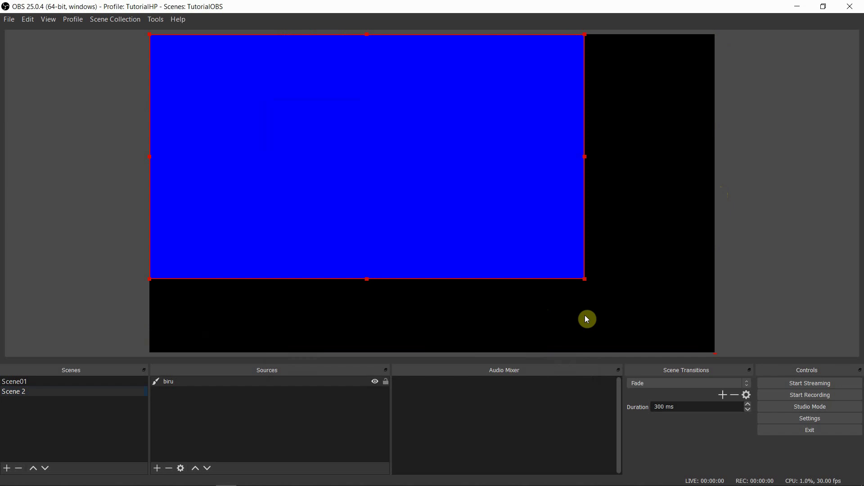
left_click_drag(587, 319, 422, 117)
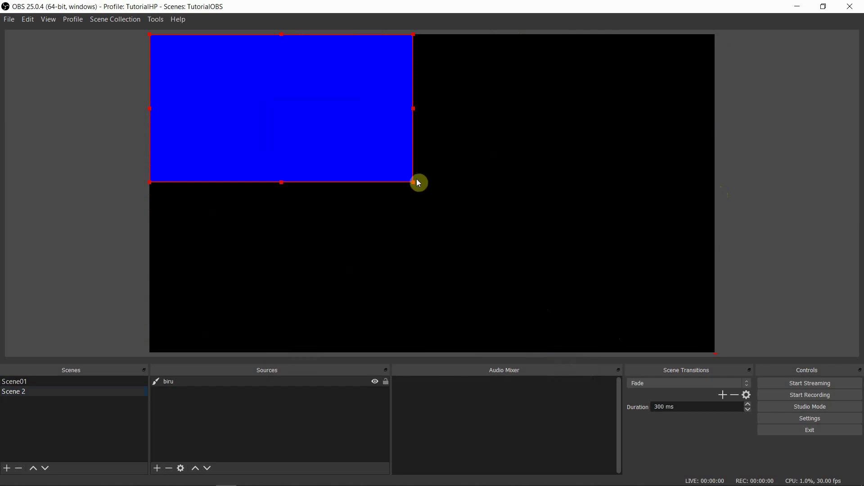
left_click_drag(417, 185, 620, 353)
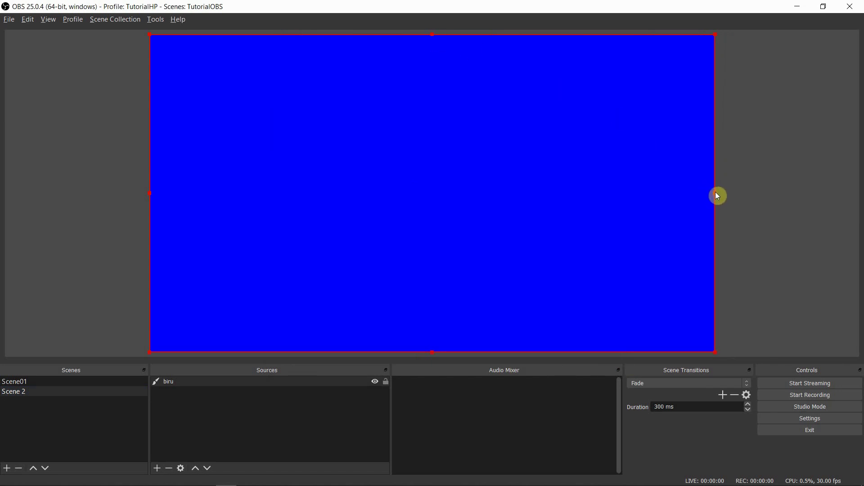
left_click_drag(718, 196, 332, 202)
left_click(445, 182)
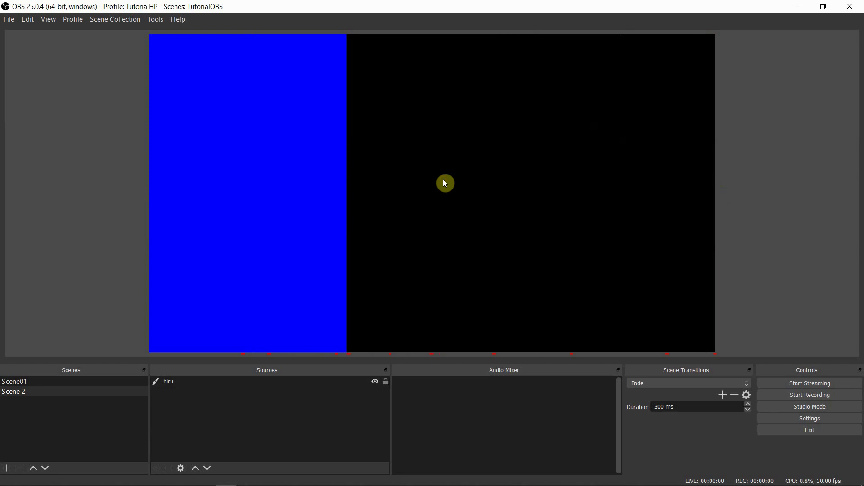
mouse_move(276, 173)
left_mouse_down()
mouse_move(396, 170)
mouse_move(277, 164)
mouse_move(280, 172)
left_mouse_up()
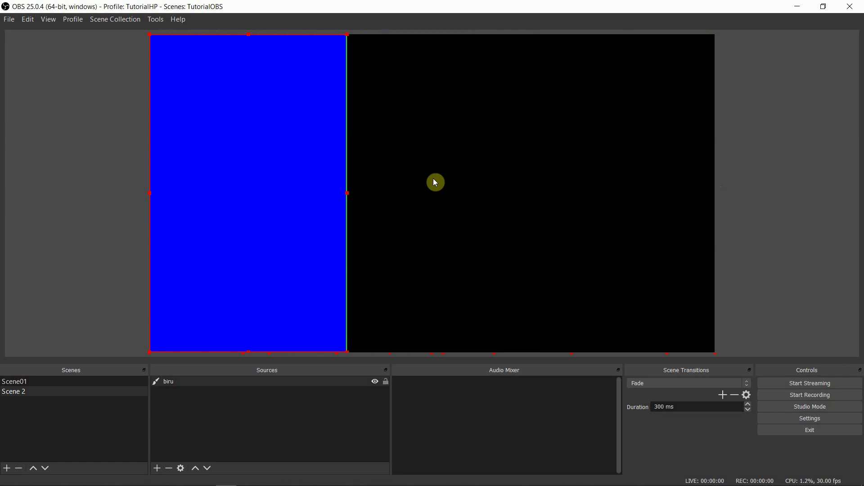
- Open the biru source's filters and look through the available effect filter types without adding one
right_click(177, 382)
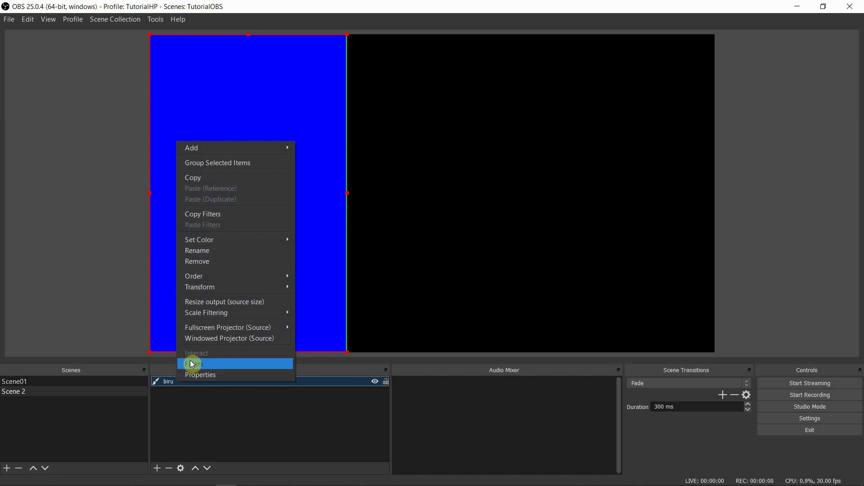
left_click(193, 364)
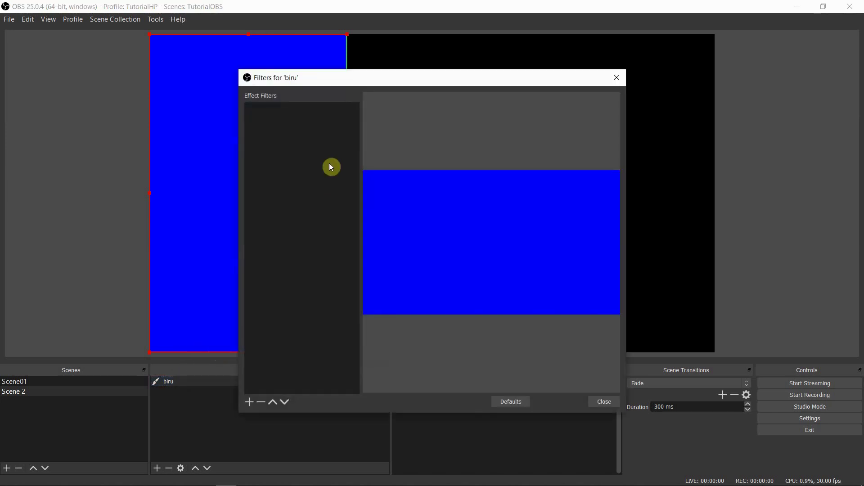
left_click(246, 404)
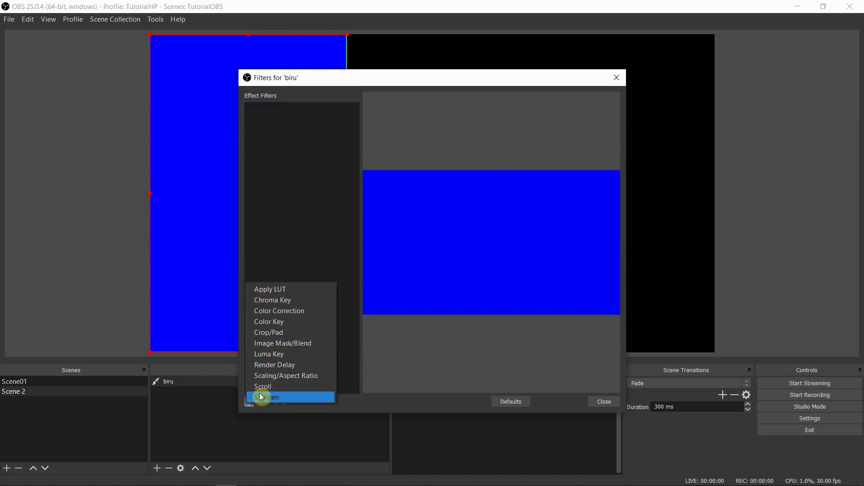
left_click(599, 401)
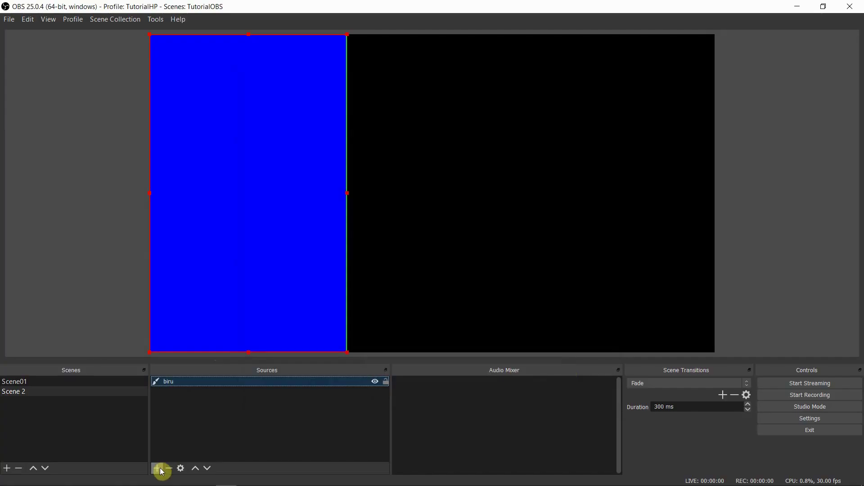
- Add a new Display Capture source with the default name to Scene 2
left_click(157, 469)
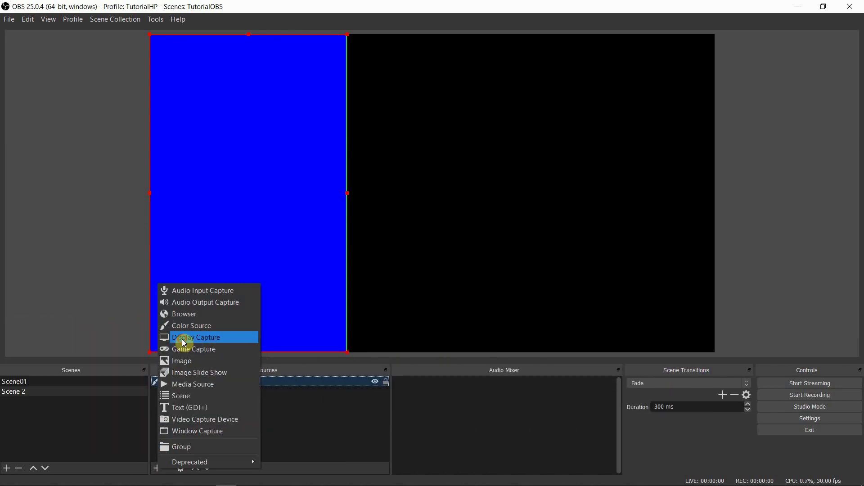
left_click(181, 342)
left_click(457, 308)
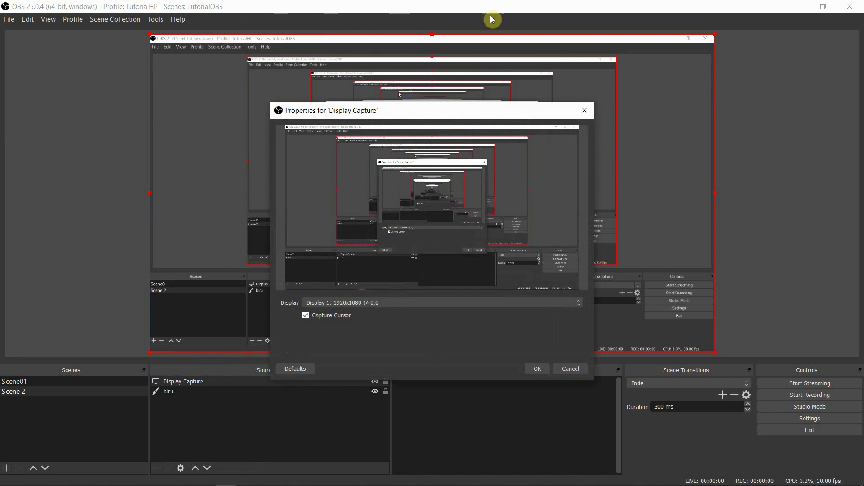
- Minimize OBS to view the browser behind it, and return to accept the Display Capture properties for Display 1
left_click(800, 7)
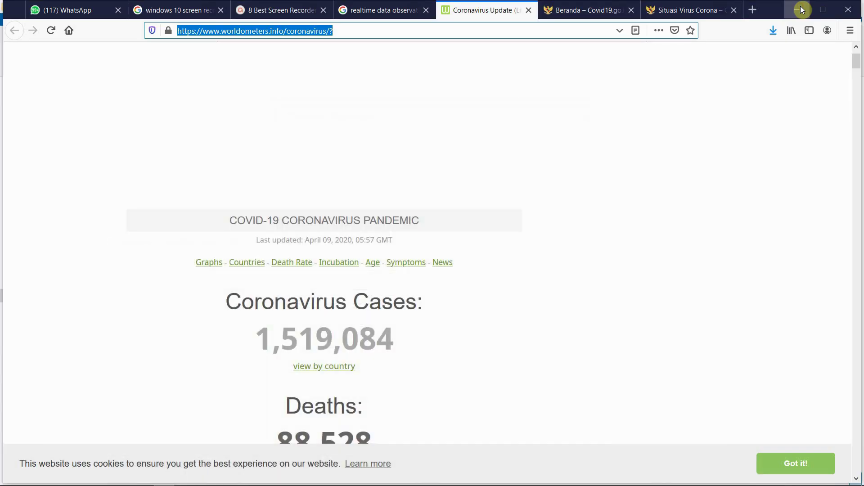
mouse_move(315, 482)
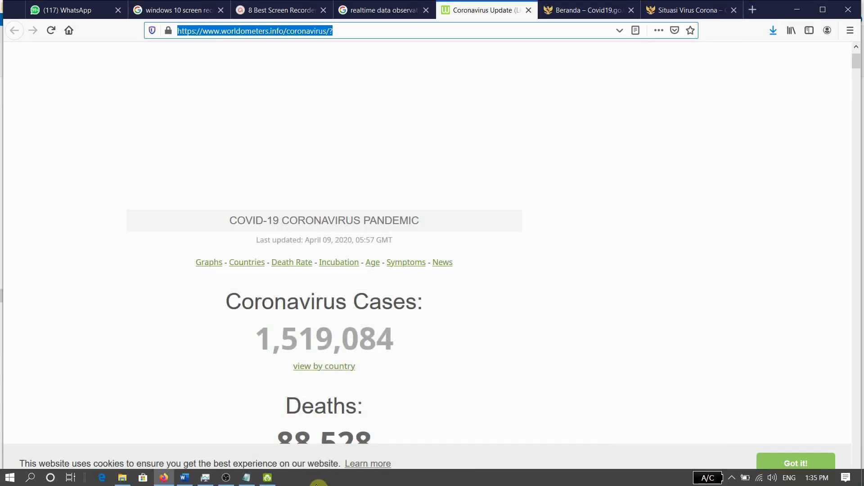
left_click(225, 481)
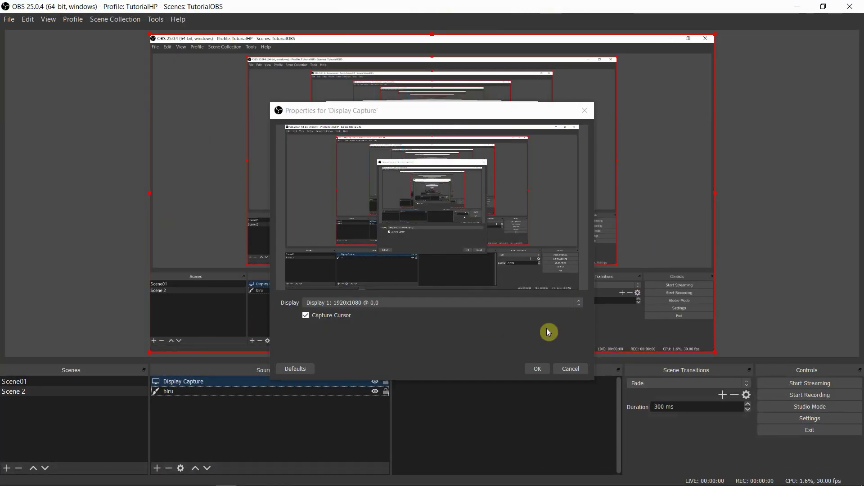
left_click(537, 370)
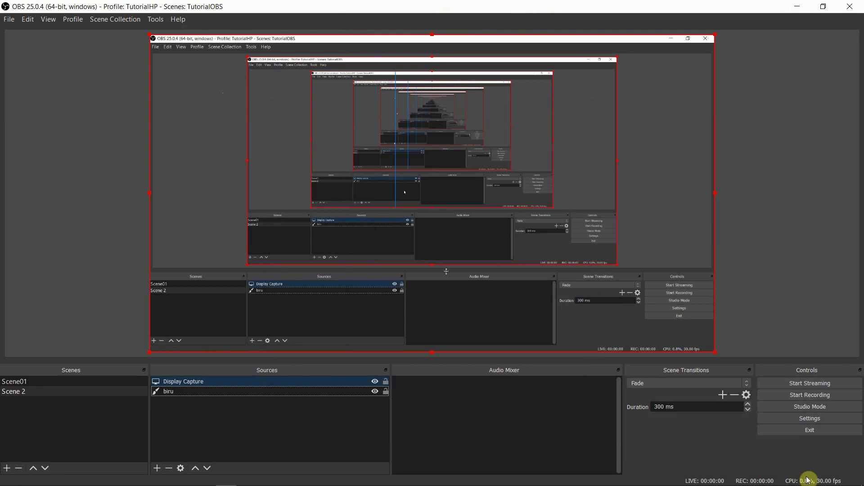
- Turn on Studio Mode and add a Game Capture source to Scene 2 with the mode Capture any fullscreen application
left_click(818, 410)
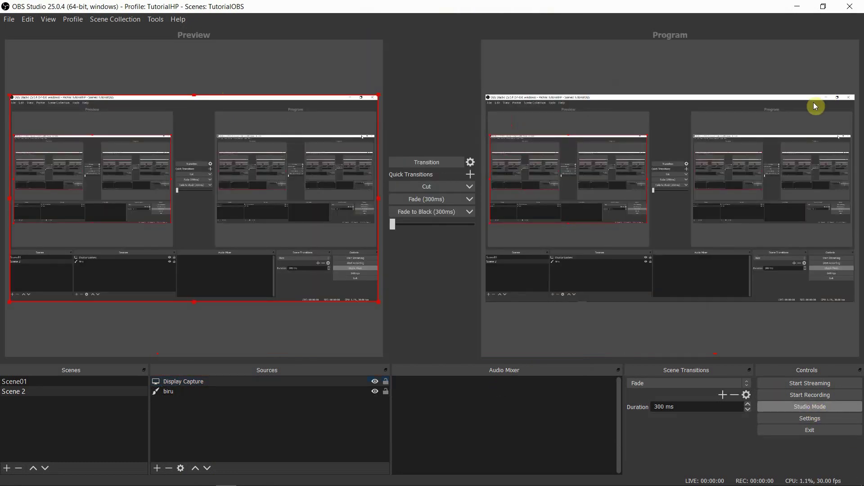
left_click(161, 394)
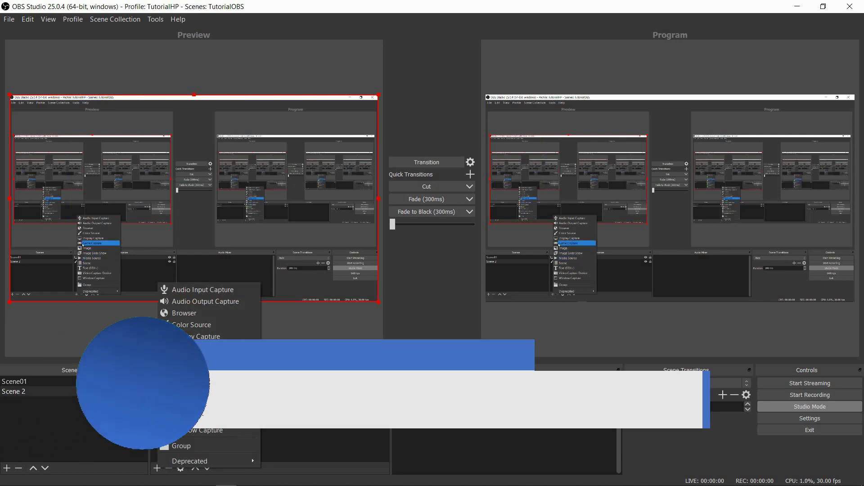
left_click(202, 348)
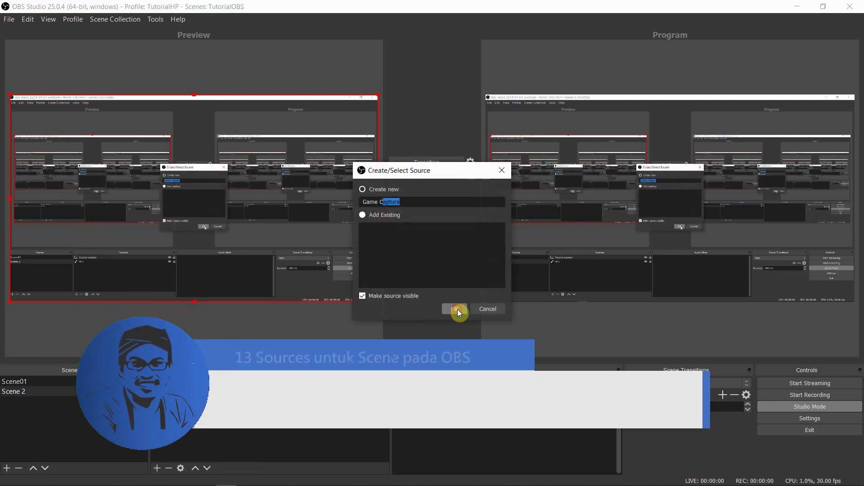
left_click(455, 309)
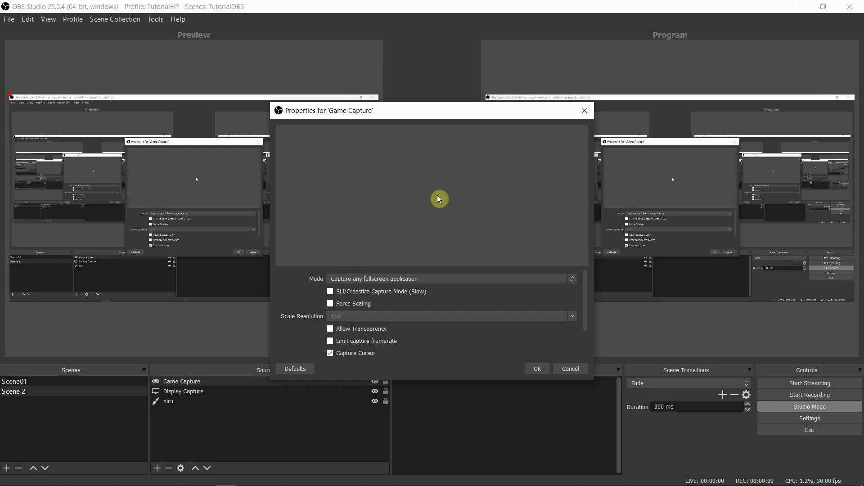
left_click(533, 370)
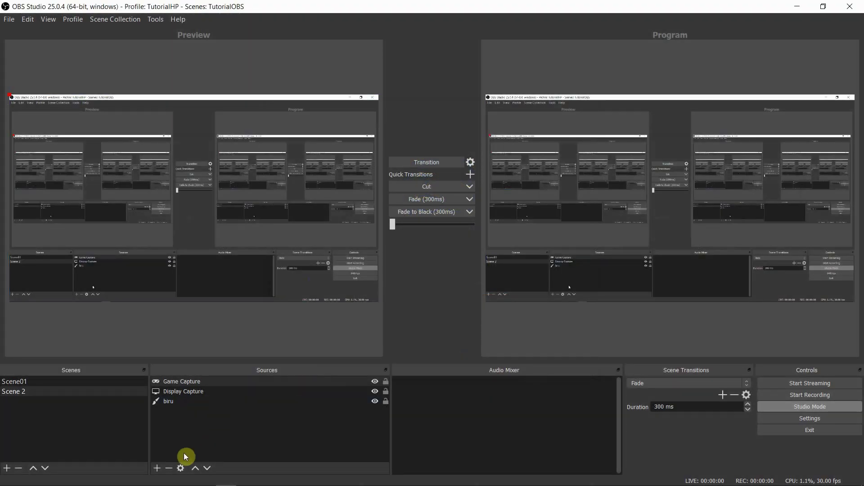
- Add a new scene named Scene 3, transition it to the program output and select it for the preview
left_click(158, 469)
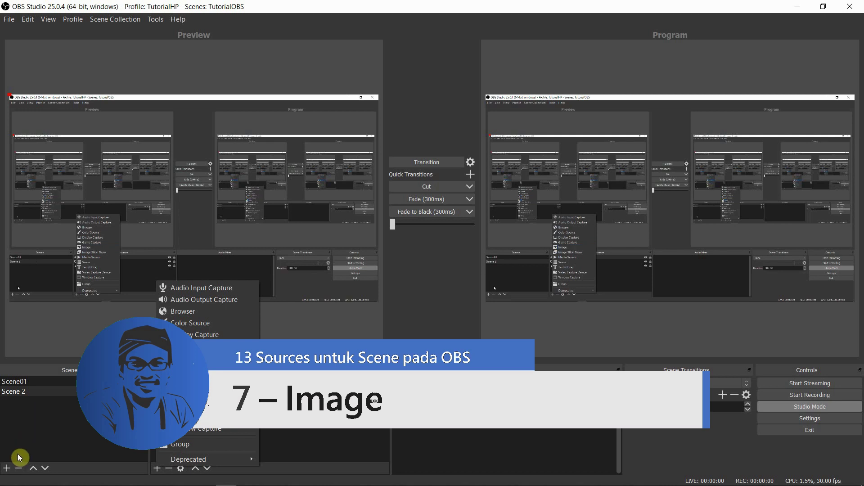
left_click(7, 468)
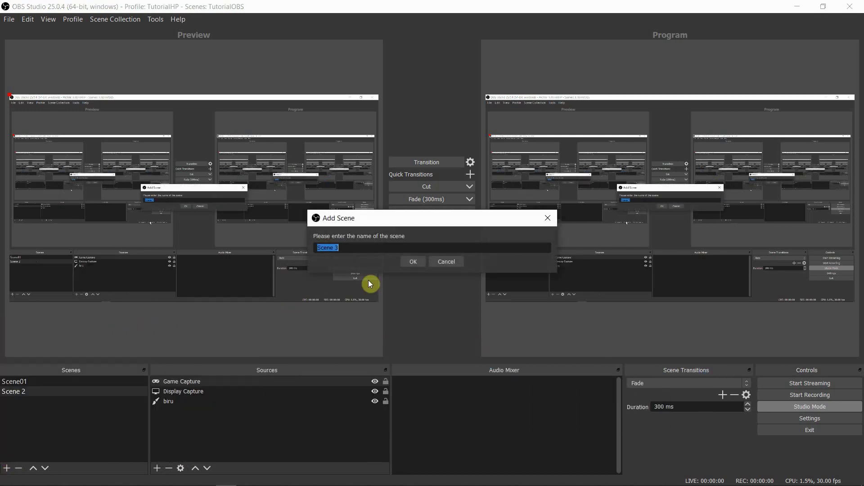
left_click(414, 263)
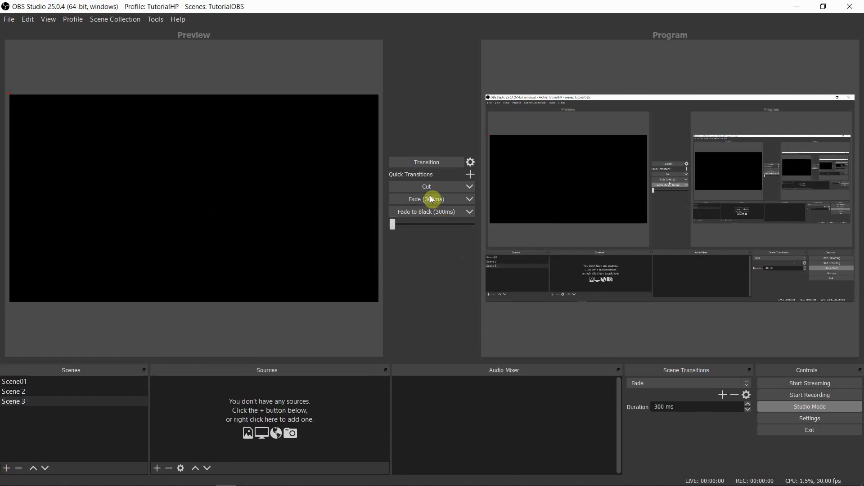
left_click(433, 161)
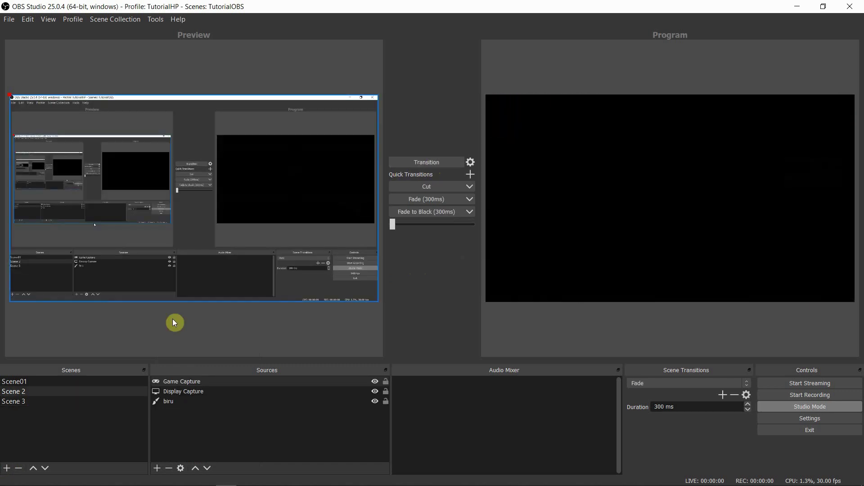
left_click(34, 403)
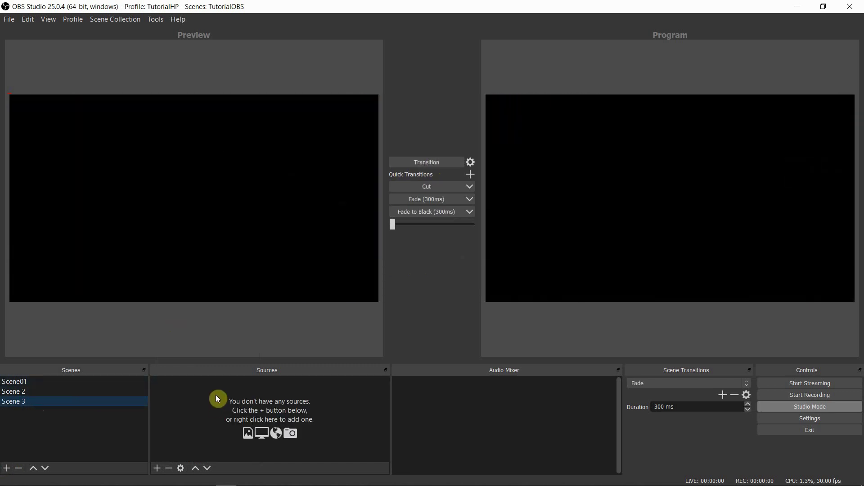
- Add an Image source named wallpaper to Scene 3
left_click(158, 469)
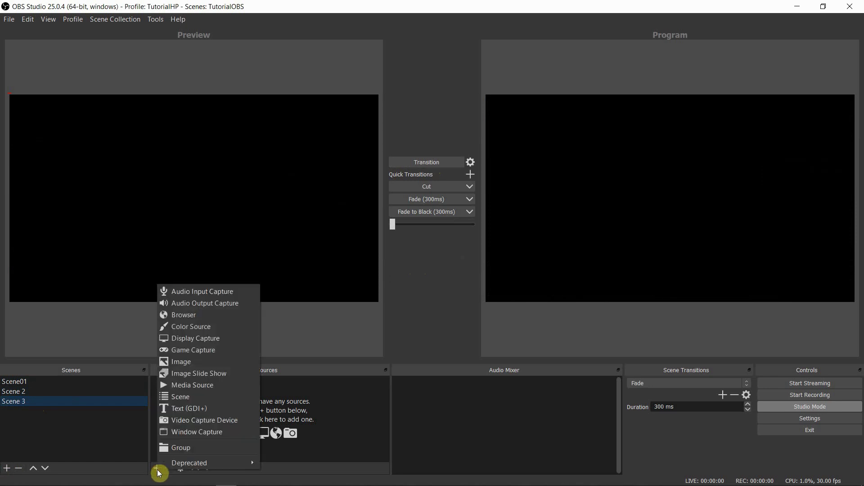
left_click(176, 365)
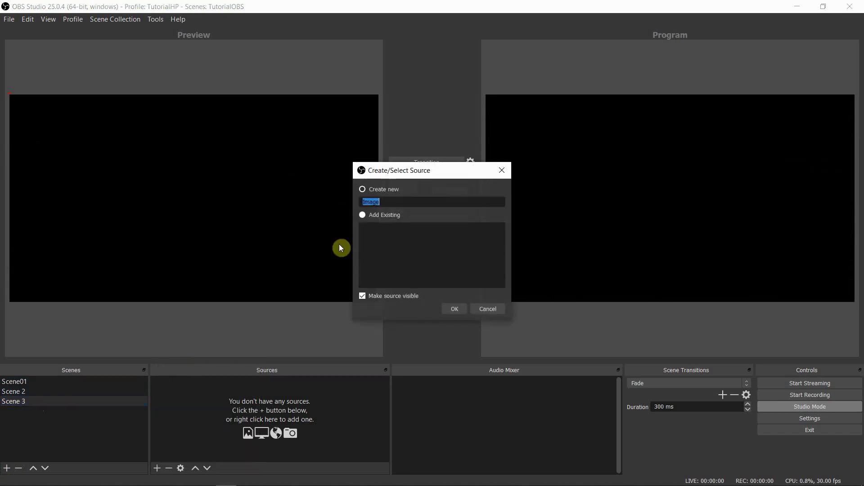
type("wallpaper")
key("Return")
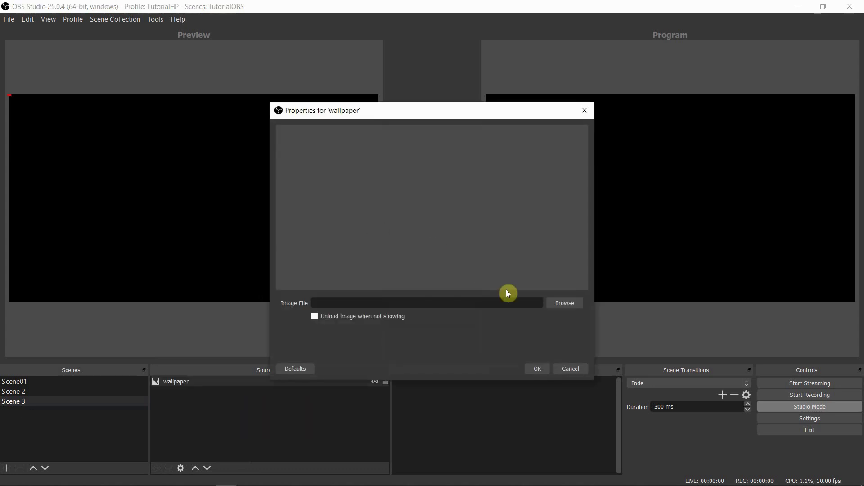
- Load the image 8327-water-background-aesthetic-free-wallpaper-hq from C:/KERJA/EDITING/OBS into the wallpaper source
left_click(565, 304)
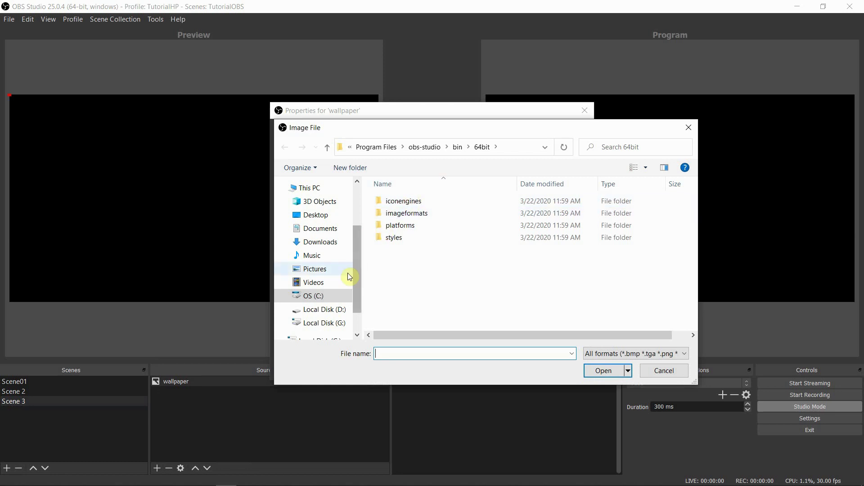
left_click(309, 298)
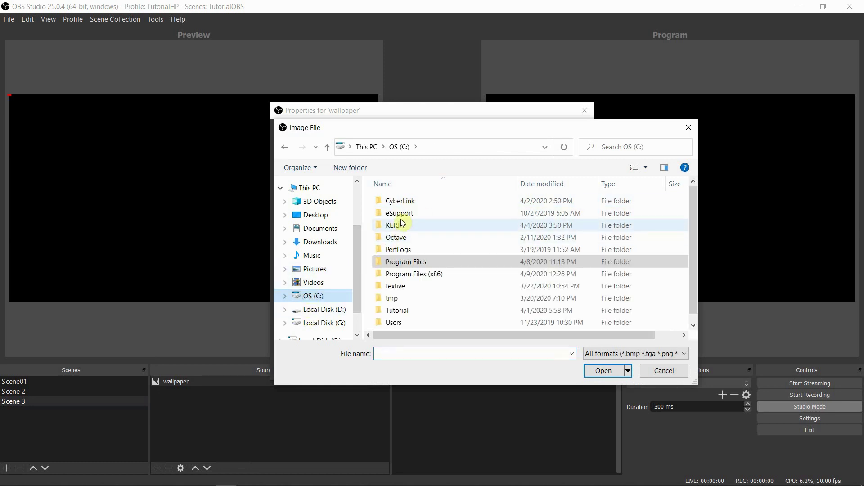
double_click(394, 231)
scroll(403, 211, "up", 2)
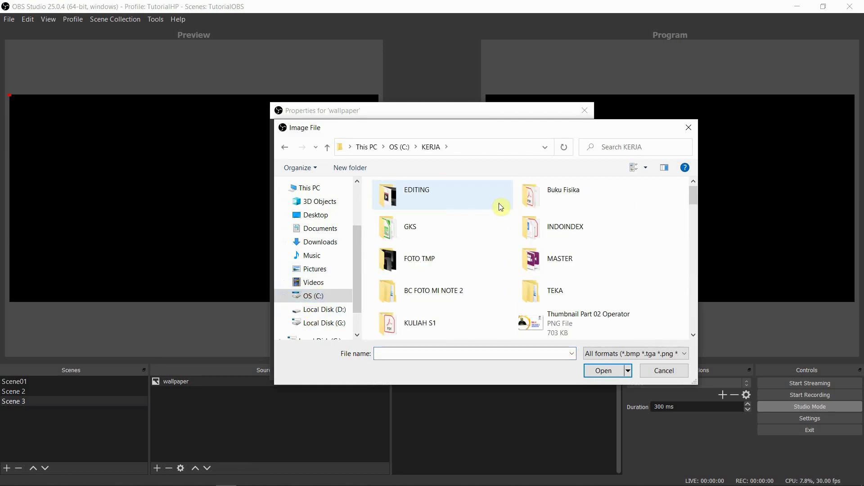
double_click(440, 198)
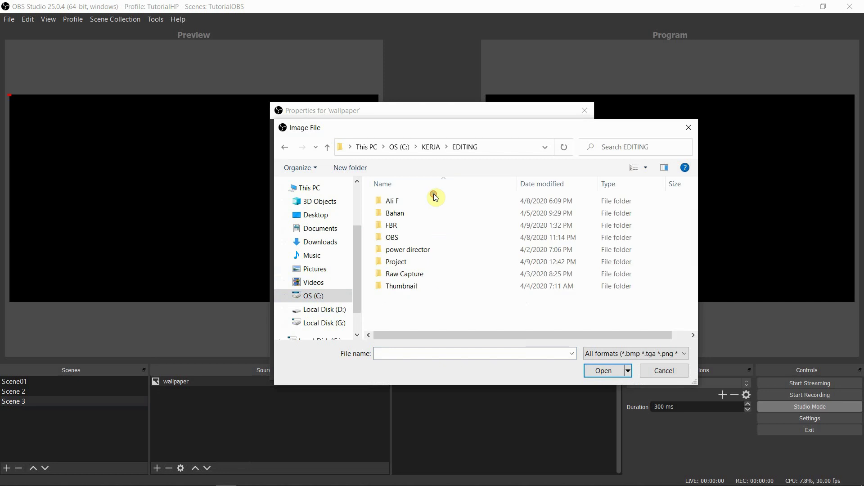
double_click(393, 237)
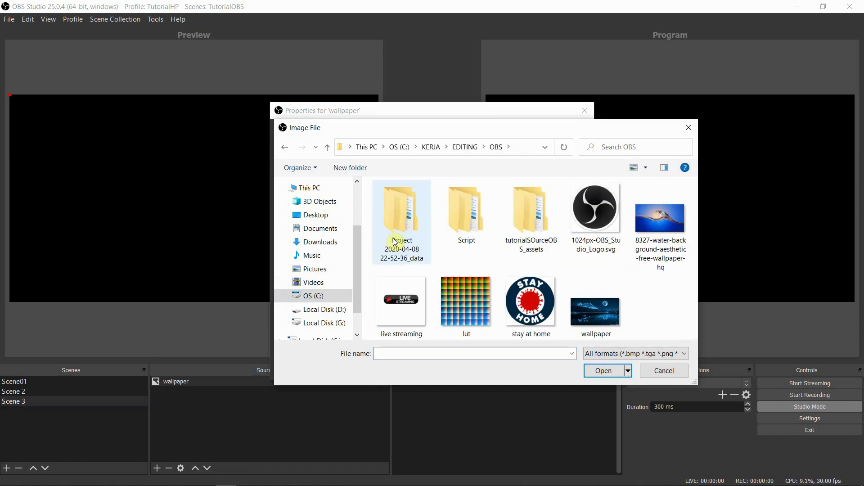
left_click(670, 228)
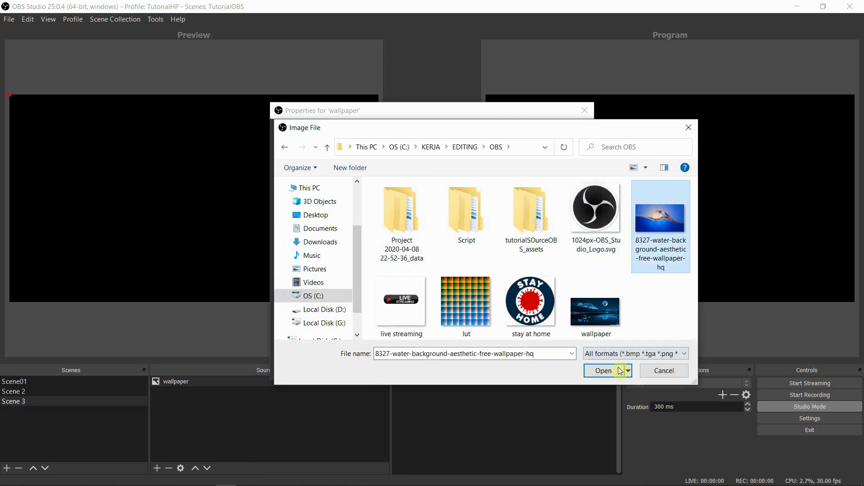
left_click(603, 372)
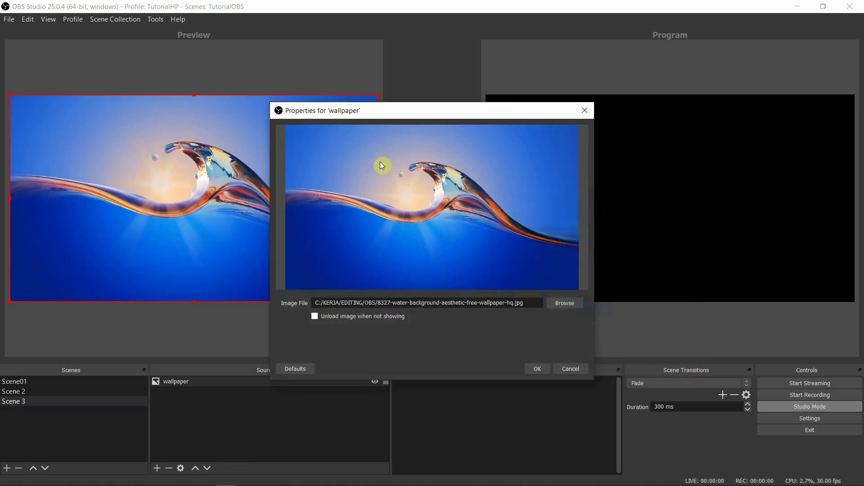
- Enable unloading the wallpaper image when it is not showing and accept the source properties
left_click_drag(366, 112, 492, 99)
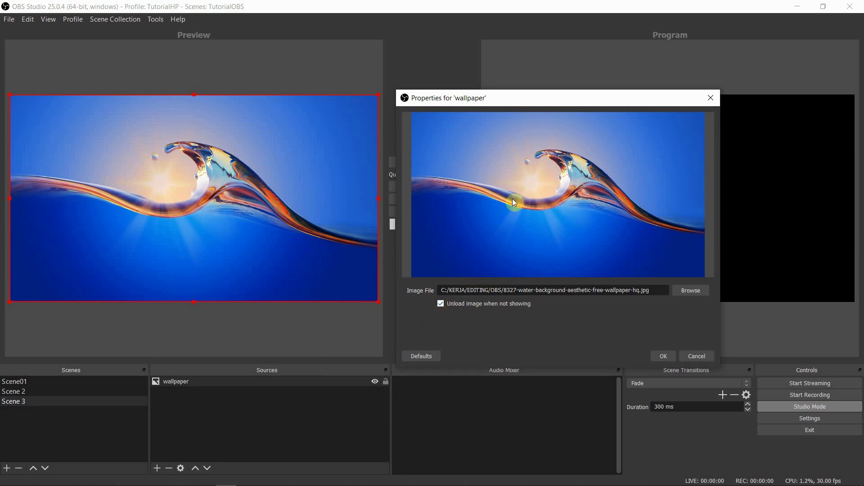
left_click(668, 356)
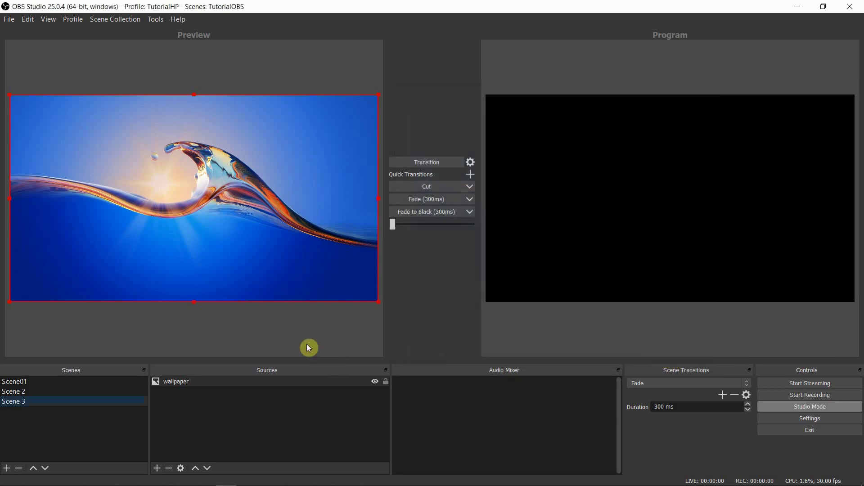
left_click(283, 335)
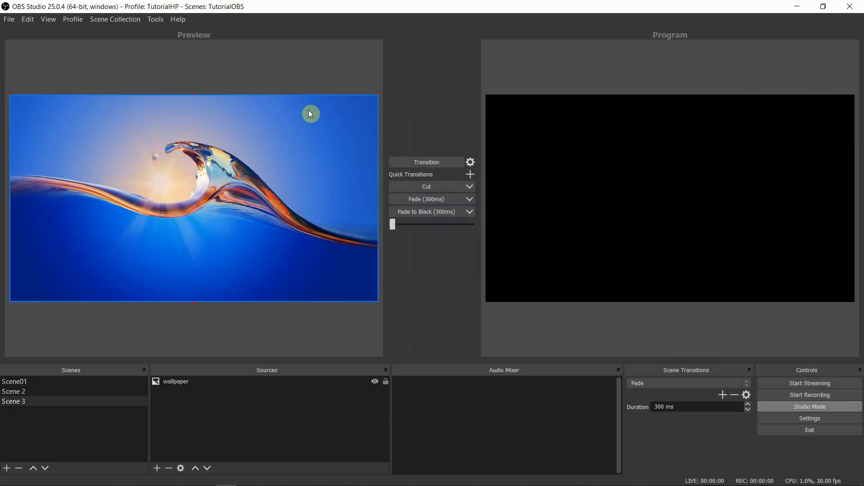
- Add a second Image source named logoLiveStreaming to Scene 3
left_click(157, 468)
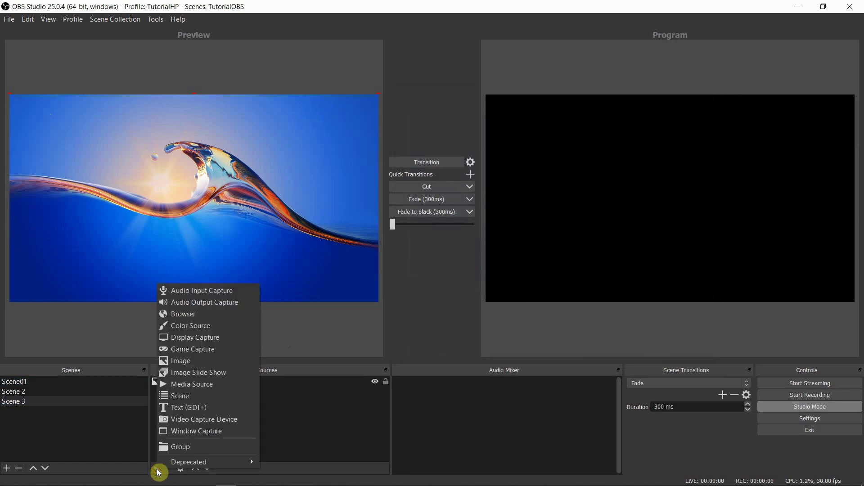
left_click(180, 361)
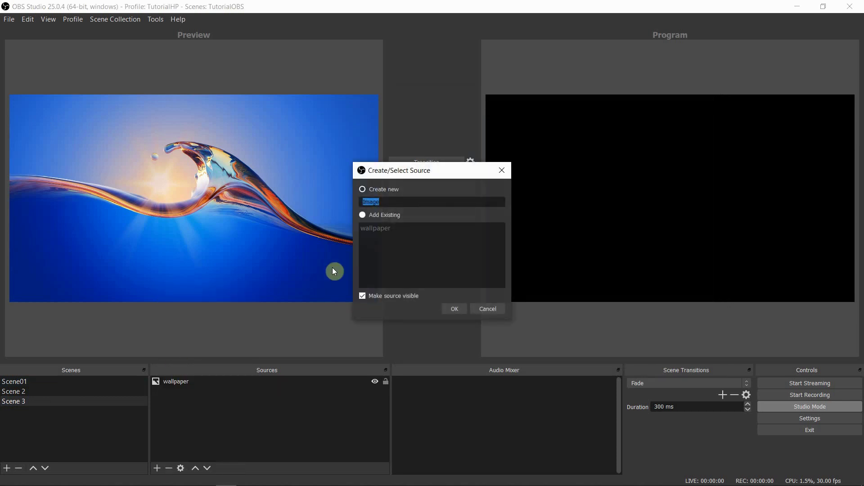
type("logo")
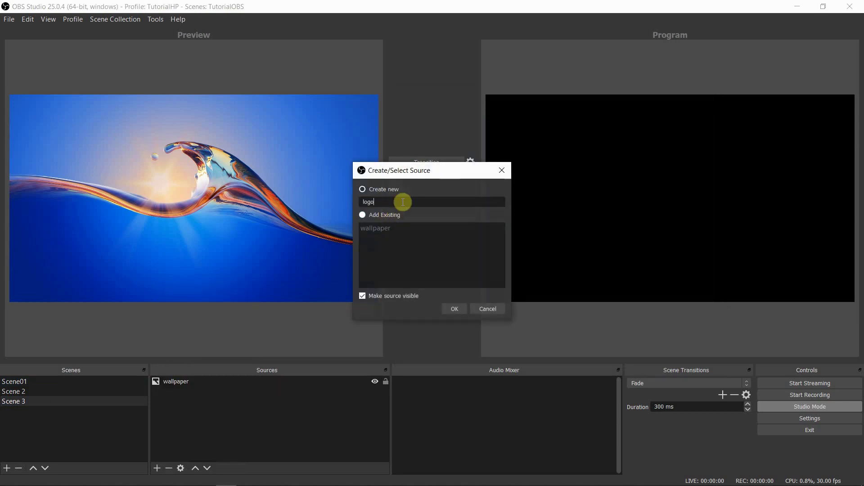
type("LiveStreaming")
left_click(449, 310)
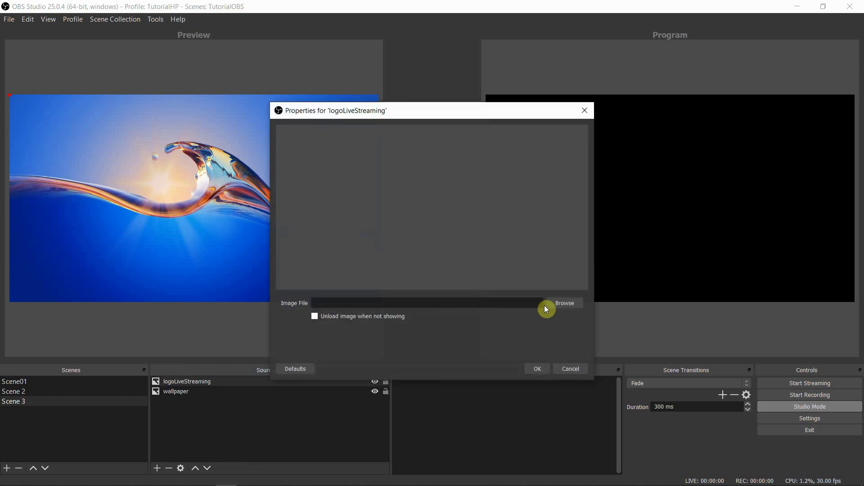
- Load the file live streaming.png into the logoLiveStreaming source and accept its properties
left_click(559, 305)
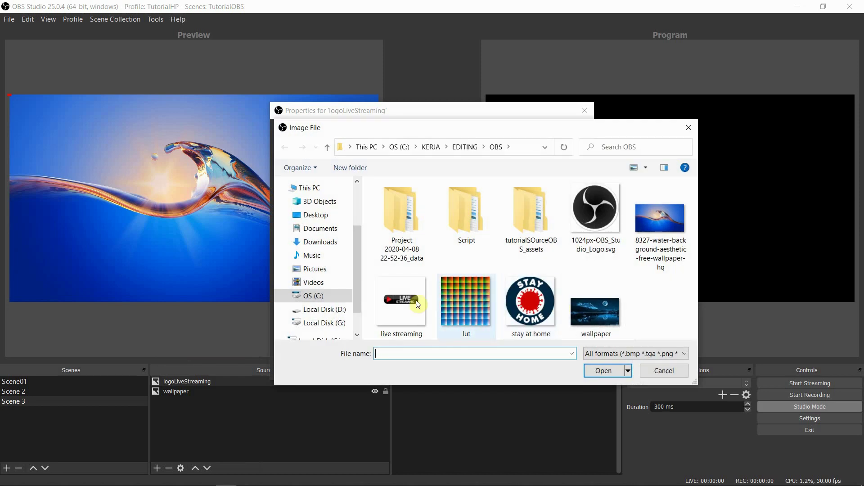
left_click(418, 304)
left_click(601, 370)
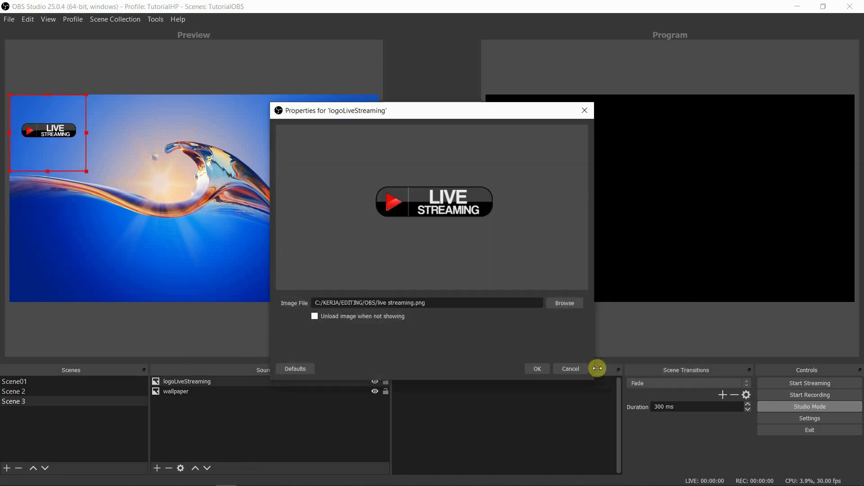
left_click(545, 369)
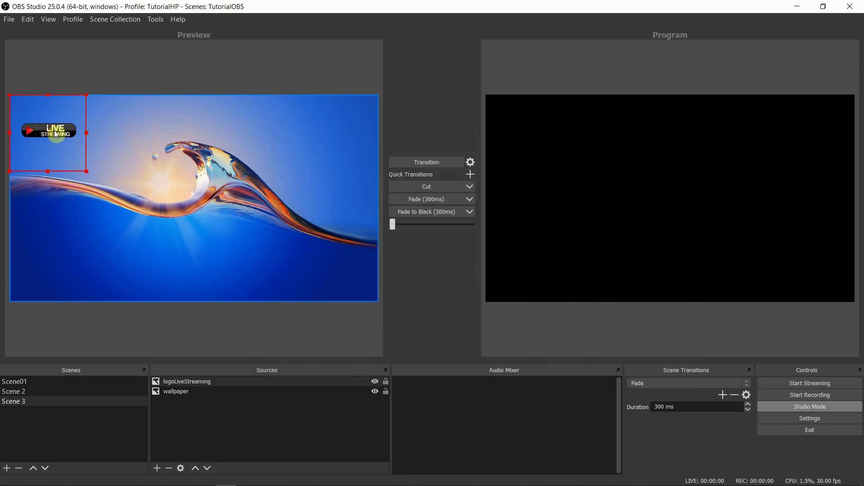
- Move the live streaming logo to the upper-right corner of the preview canvas and transition Scene 3 to the program output
left_click_drag(56, 134, 345, 122)
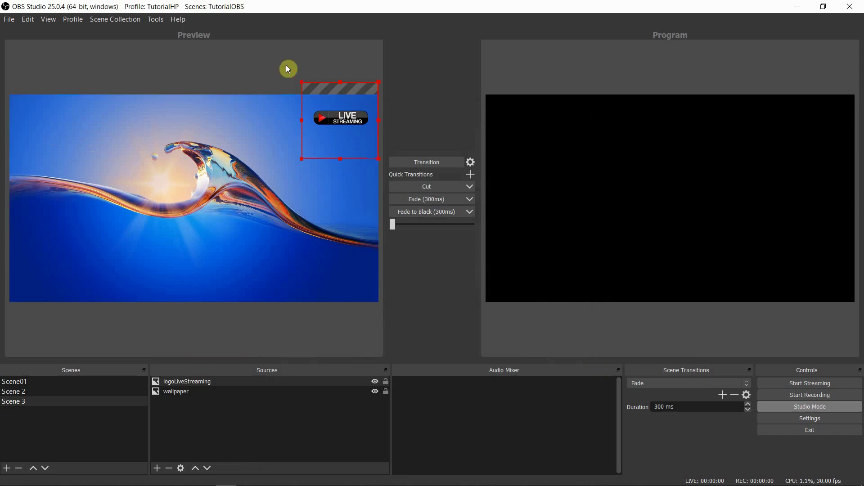
left_click(274, 68)
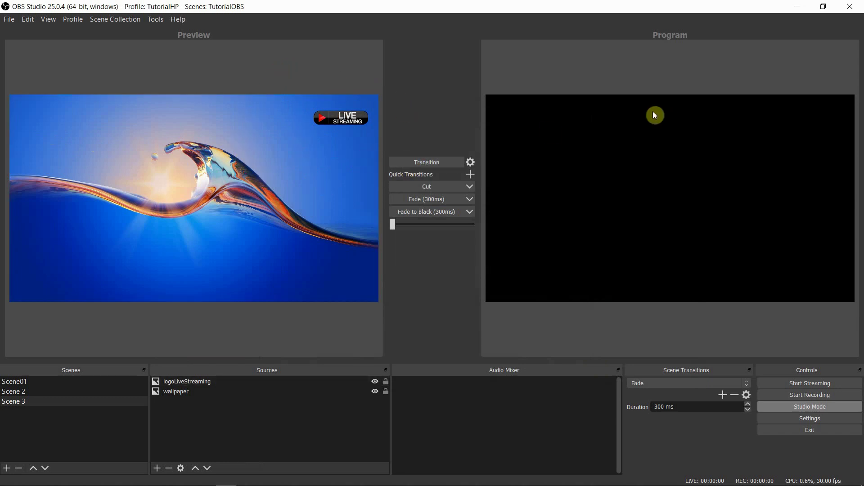
left_click(440, 165)
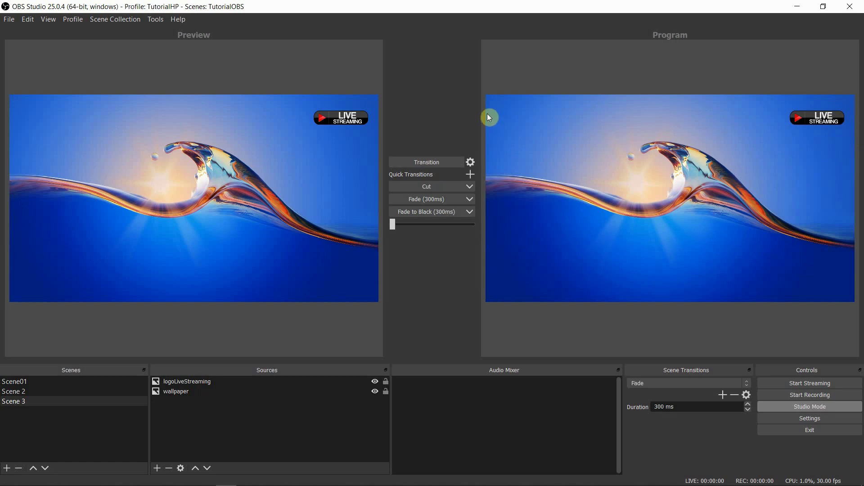
- Add a Sharpen filter to the logoLiveStreaming source, increase its sharpness slightly and transition the scene to the program output
left_click(171, 382)
right_click(172, 383)
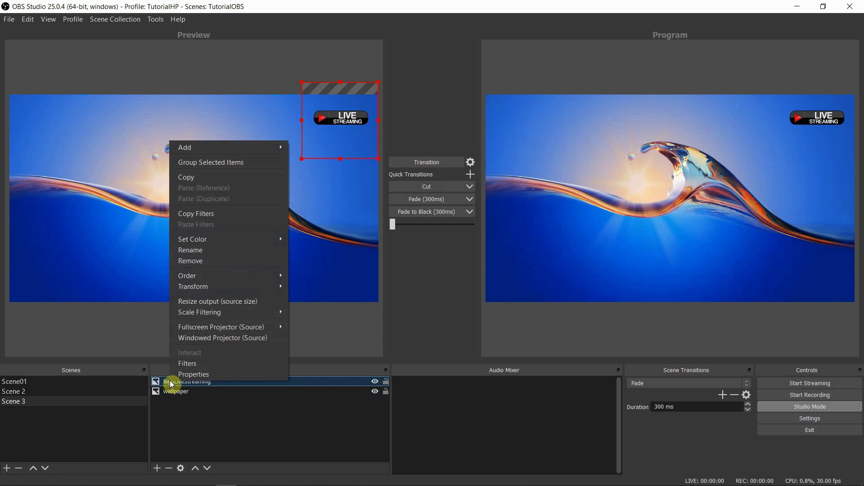
left_click(196, 367)
left_click(248, 402)
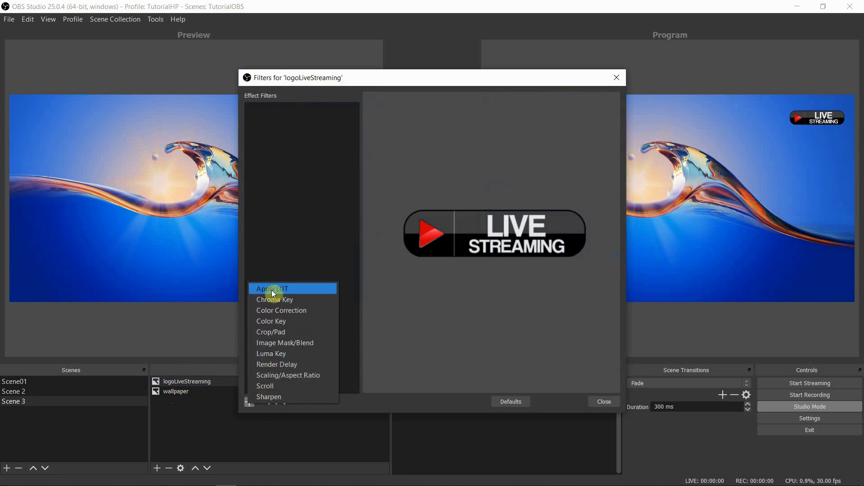
left_click(268, 397)
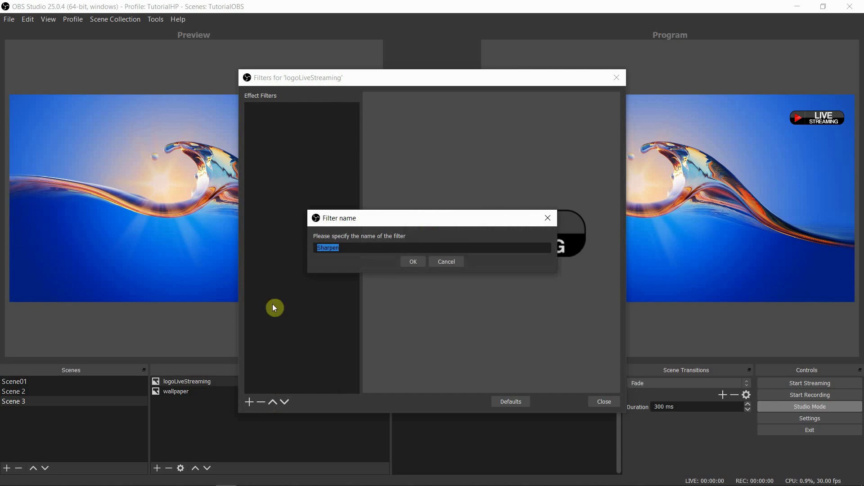
left_click(407, 263)
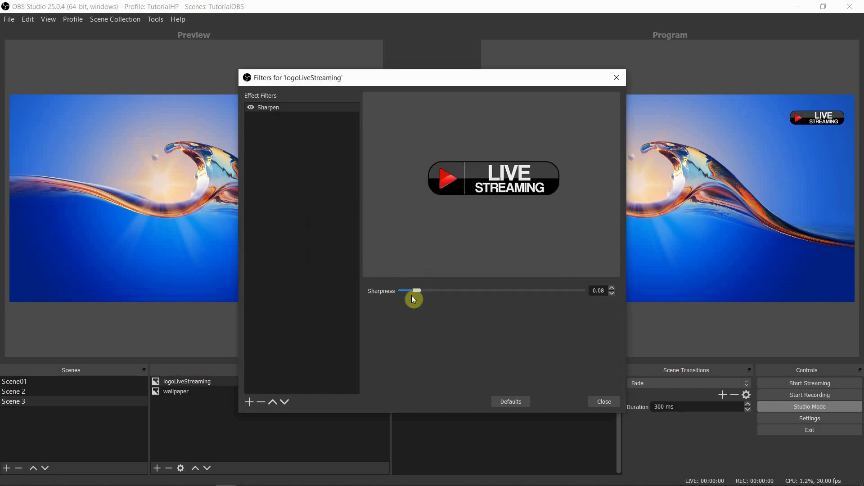
mouse_move(417, 291)
left_mouse_down()
mouse_move(504, 289)
mouse_move(372, 292)
mouse_move(431, 288)
left_mouse_up()
left_click(601, 400)
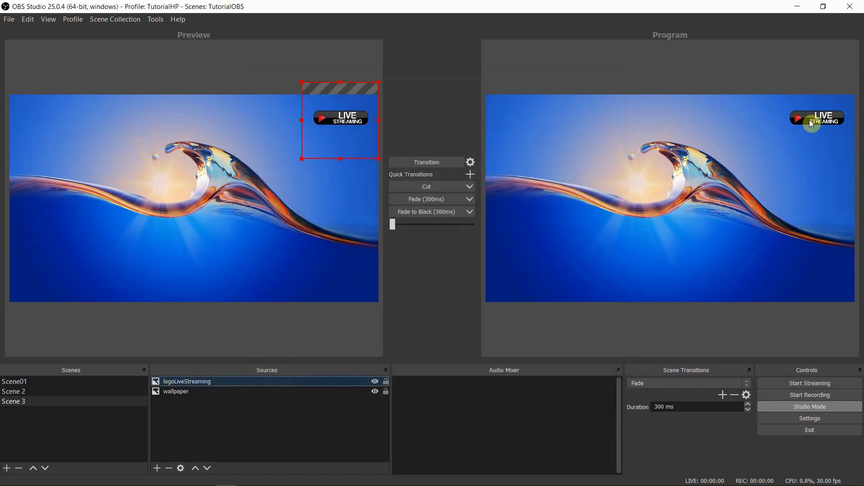
left_click(431, 162)
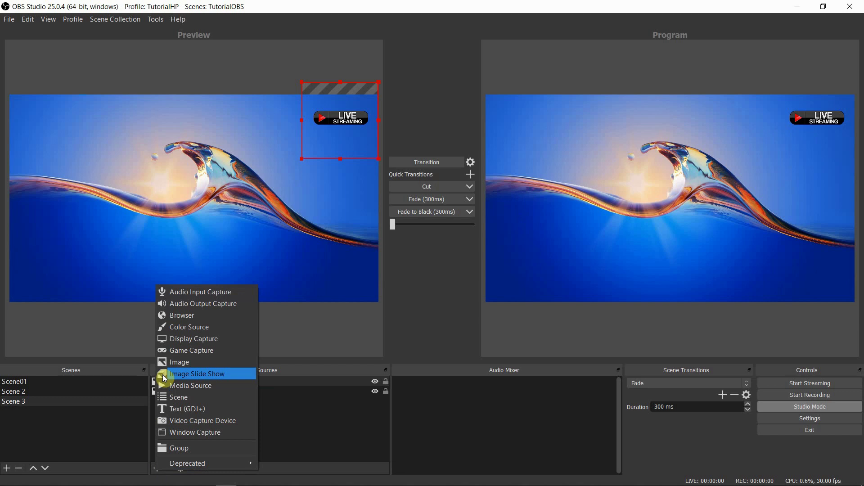
- Dismiss the list of source types and add a new scene named Scene 4
left_click(41, 438)
left_click(6, 469)
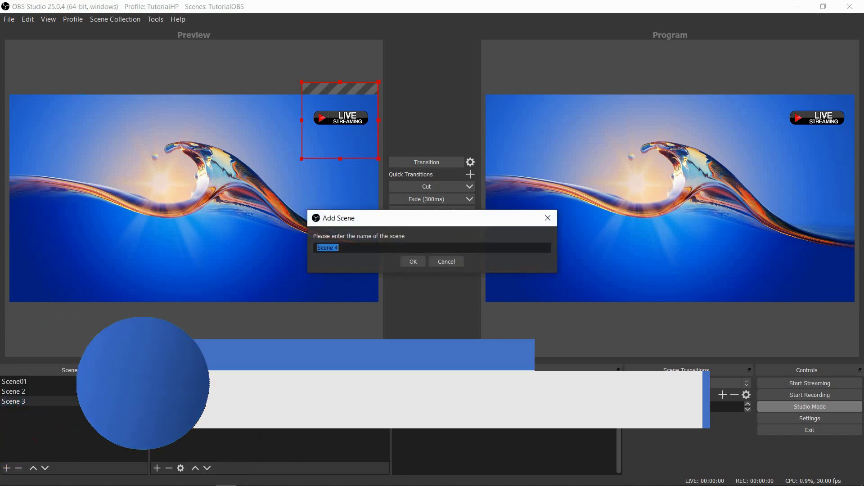
left_click(414, 262)
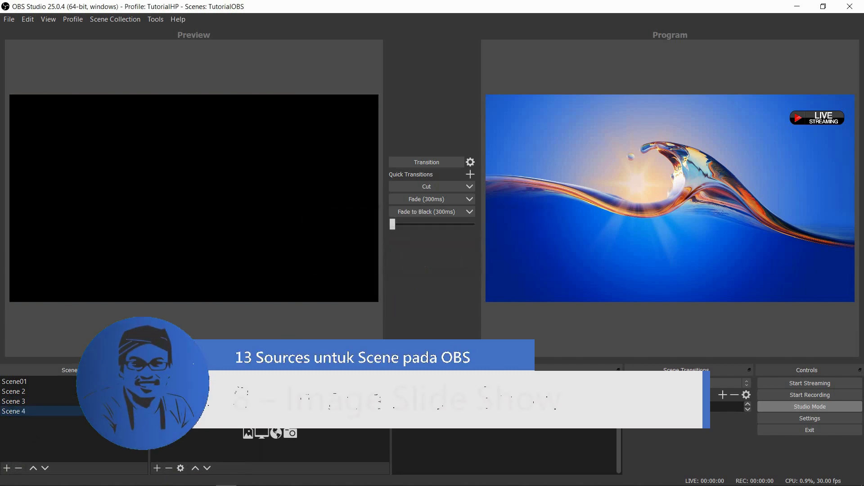
- Add an Image Slide Show source named FotoKenangan to Scene 4
left_click(157, 468)
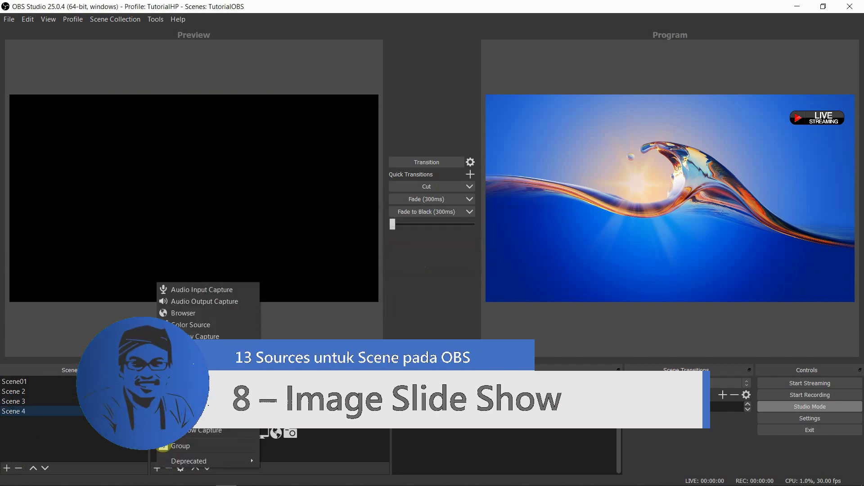
left_click(174, 372)
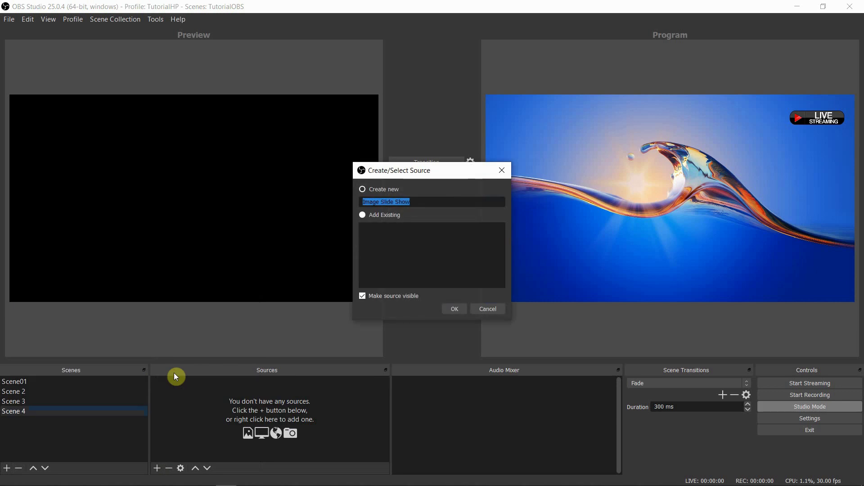
type("F")
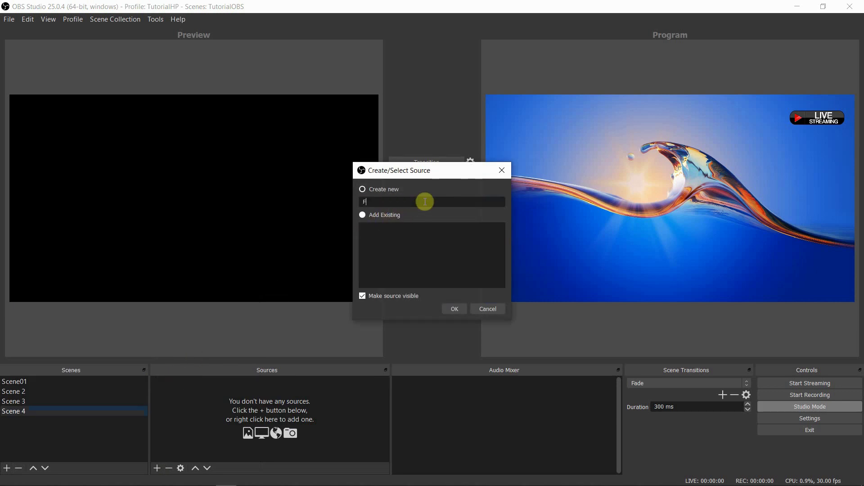
type("otoKenangan")
left_click(454, 310)
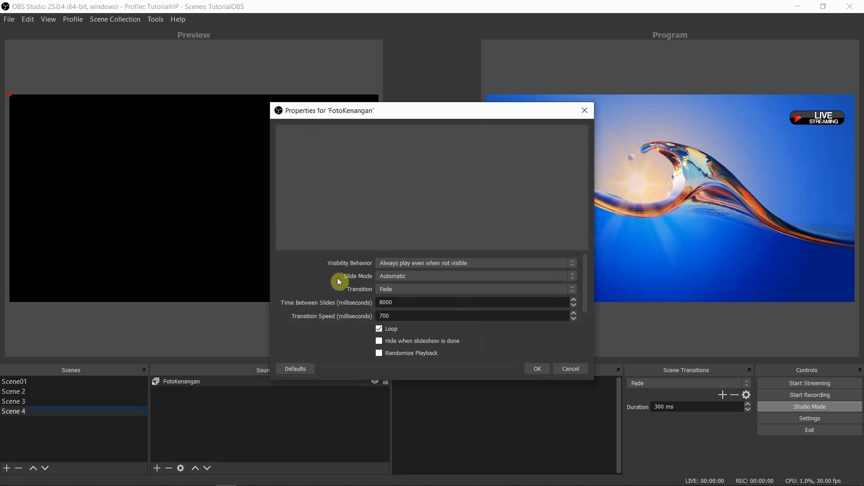
- Enable Randomize Playback for the FotoKenangan slide show, leaving it visible when the slideshow is done
scroll(339, 279, "down", 2)
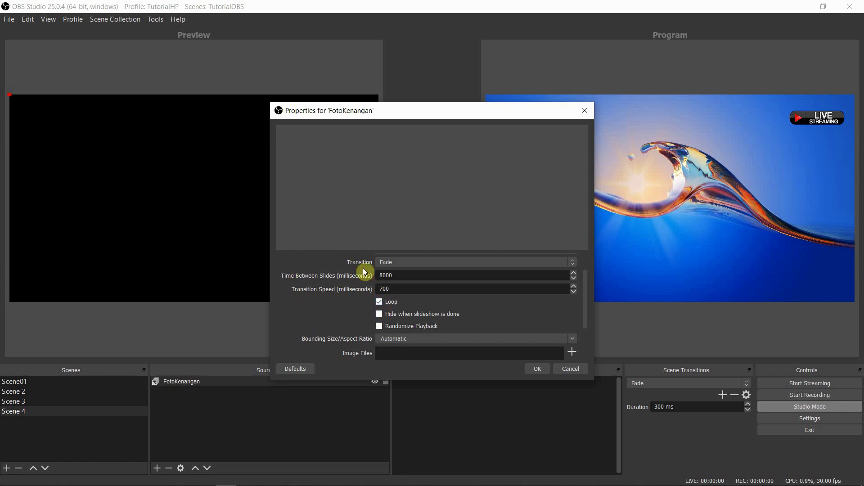
left_click(380, 326)
left_click(378, 314)
- Add the Banyuwangi directory from Pictures to the FotoKenangan slide show's image files
scroll(345, 326, "down", 1)
scroll(346, 326, "down", 1)
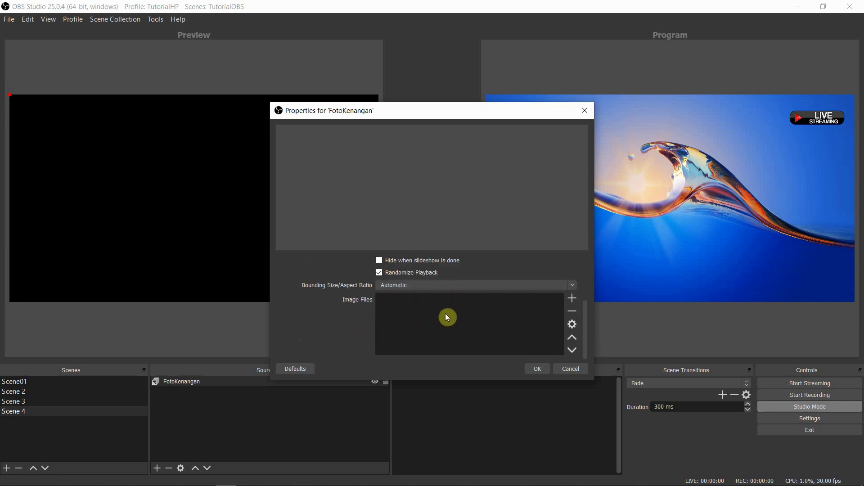
left_click(573, 300)
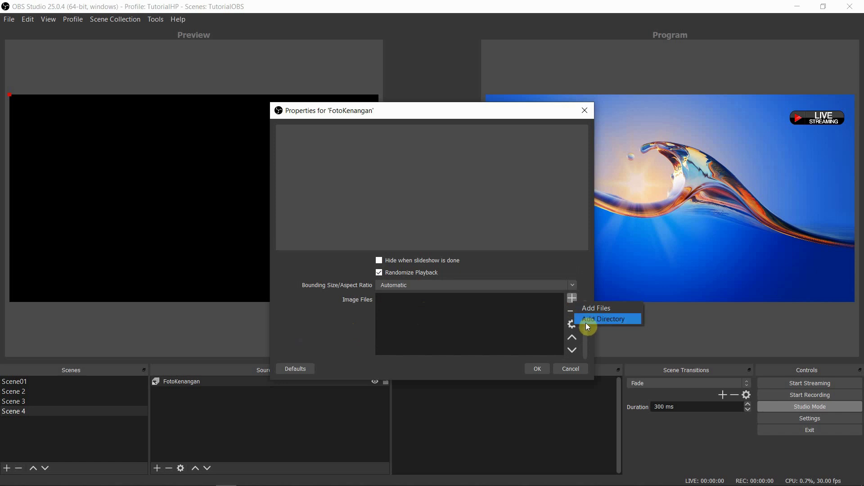
left_click(588, 320)
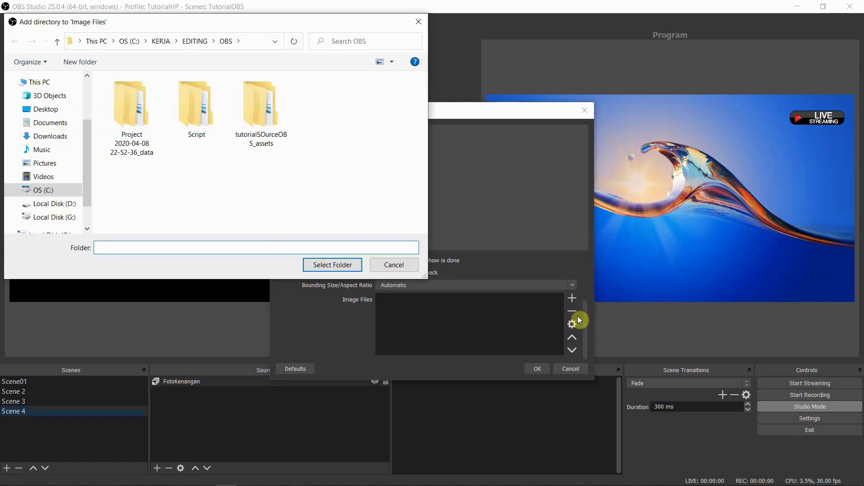
left_click(45, 167)
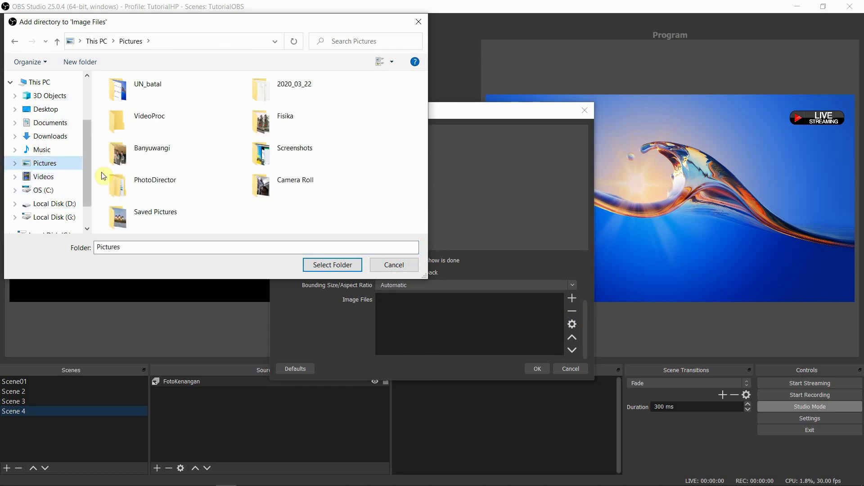
left_click(142, 154)
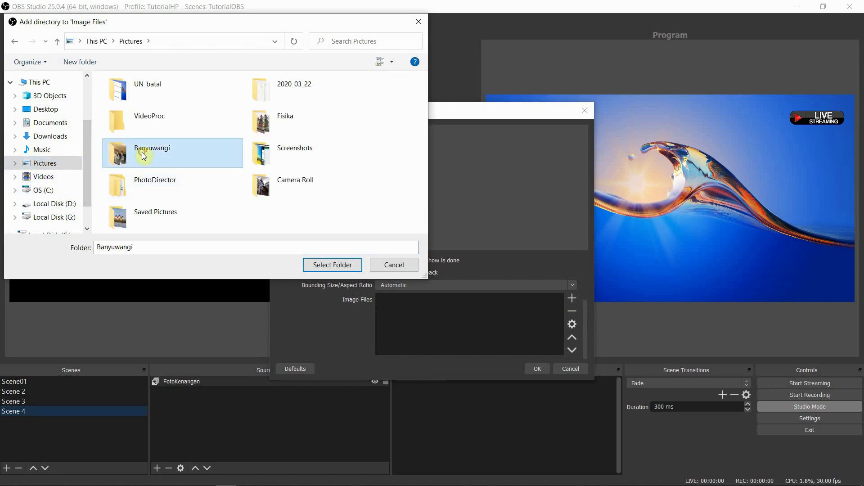
left_click(325, 265)
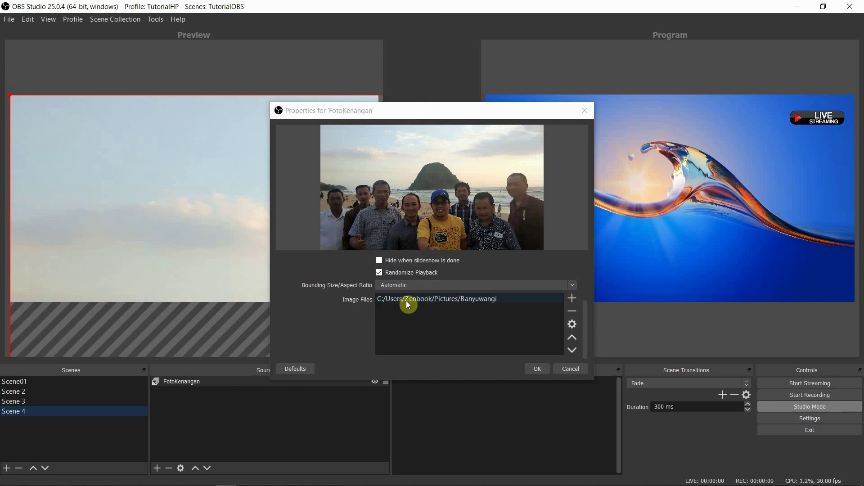
- Add the PANO_20190906_064941 image from Saved Pictures to the slide show's image files and accept the source properties
left_click(572, 299)
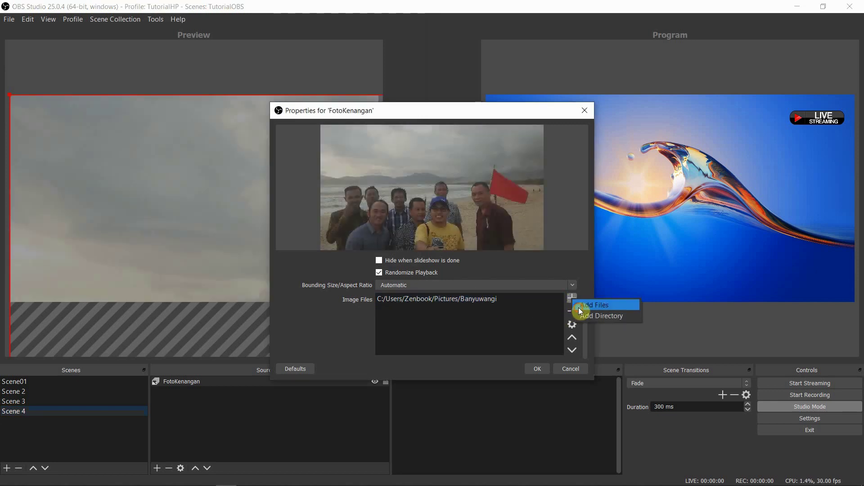
left_click(579, 307)
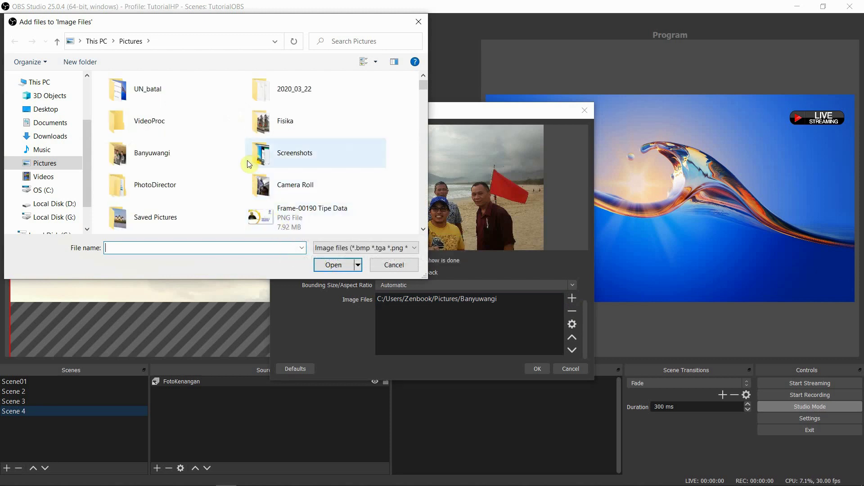
double_click(125, 217)
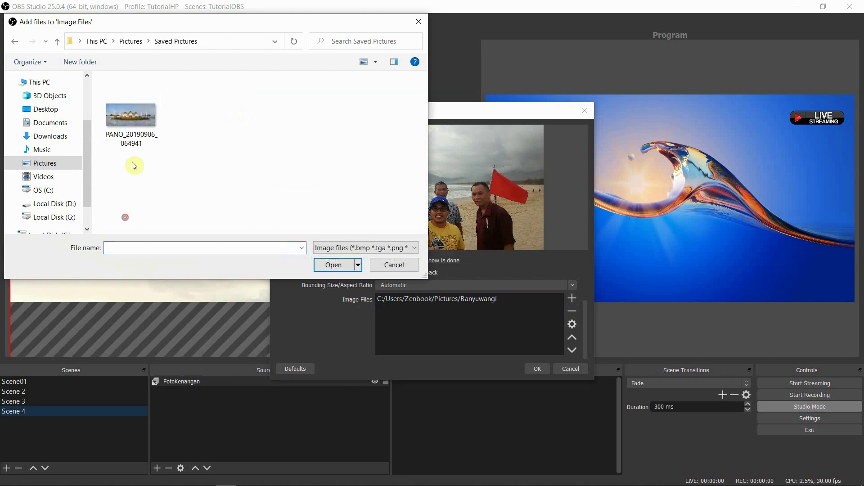
left_click(135, 123)
left_click(330, 265)
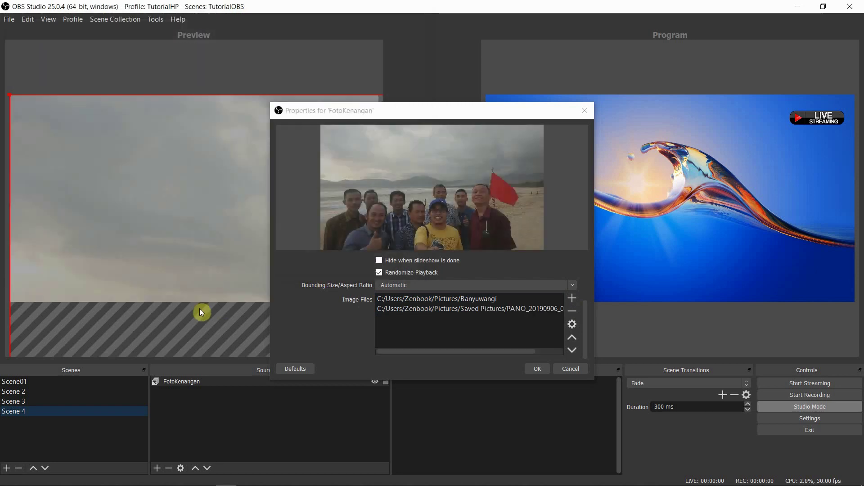
left_click(531, 372)
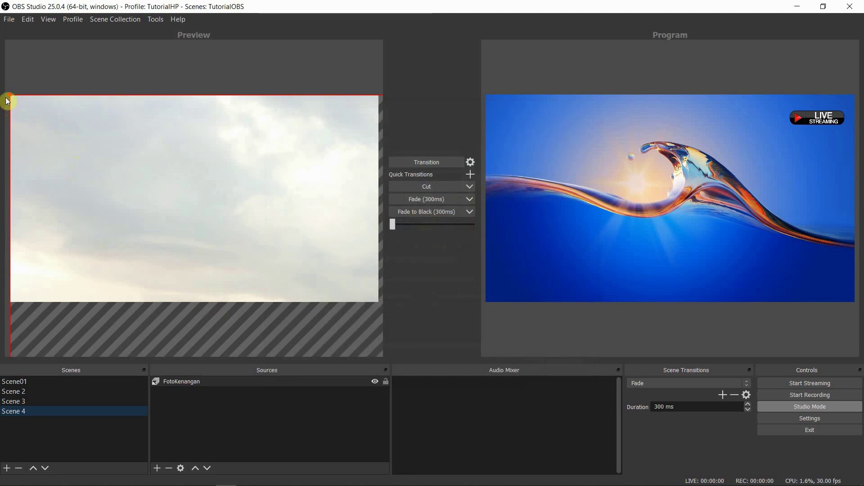
- Resize the FotoKenangan slide show in the preview so that it fills the whole canvas
left_click_drag(8, 94, 26, 149)
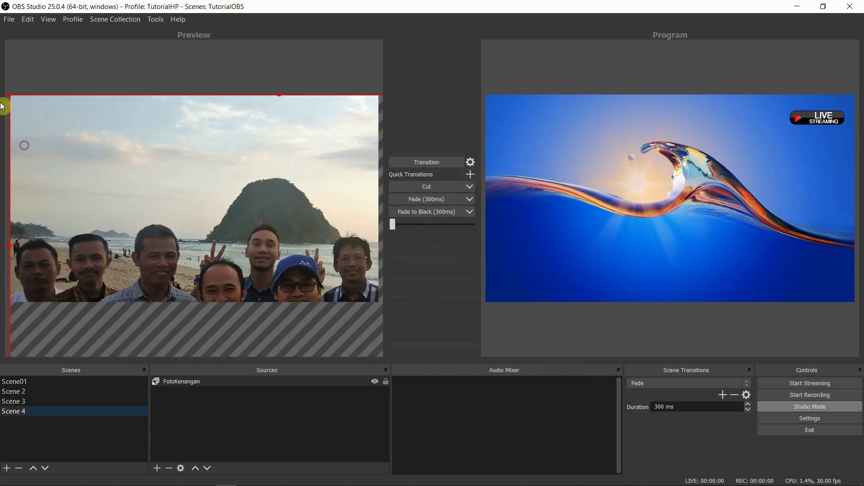
left_click_drag(9, 96, 32, 120)
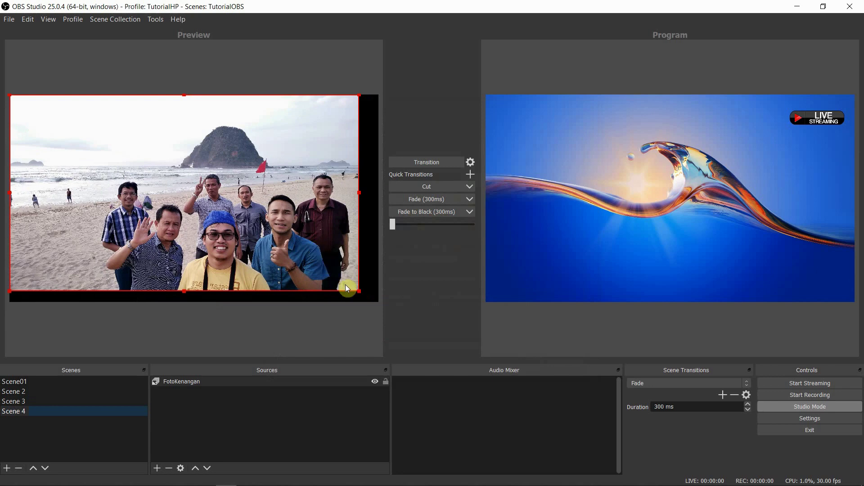
left_click_drag(356, 293, 377, 305)
left_click(332, 270)
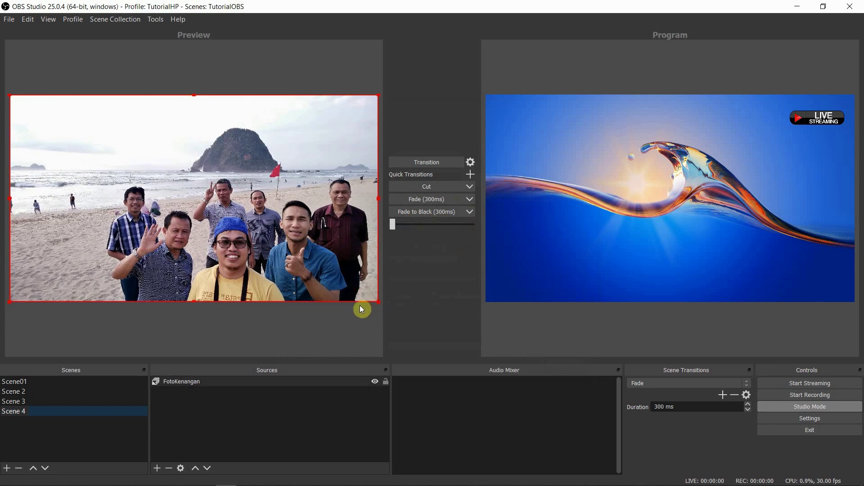
- Transition Scene 4 to the program output and swap it back with Scene 3
left_click(418, 161)
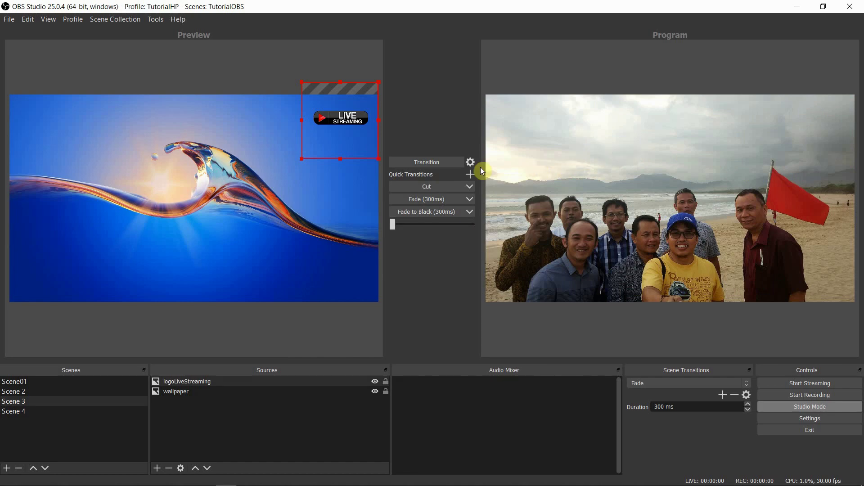
left_click(446, 163)
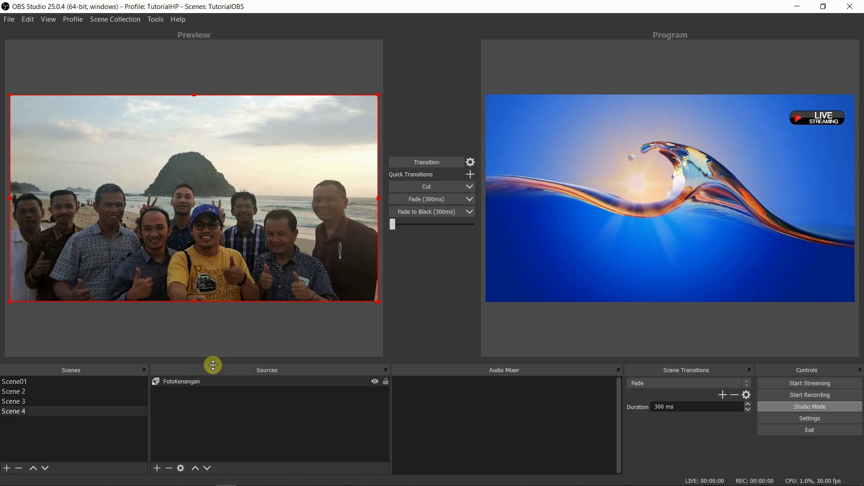